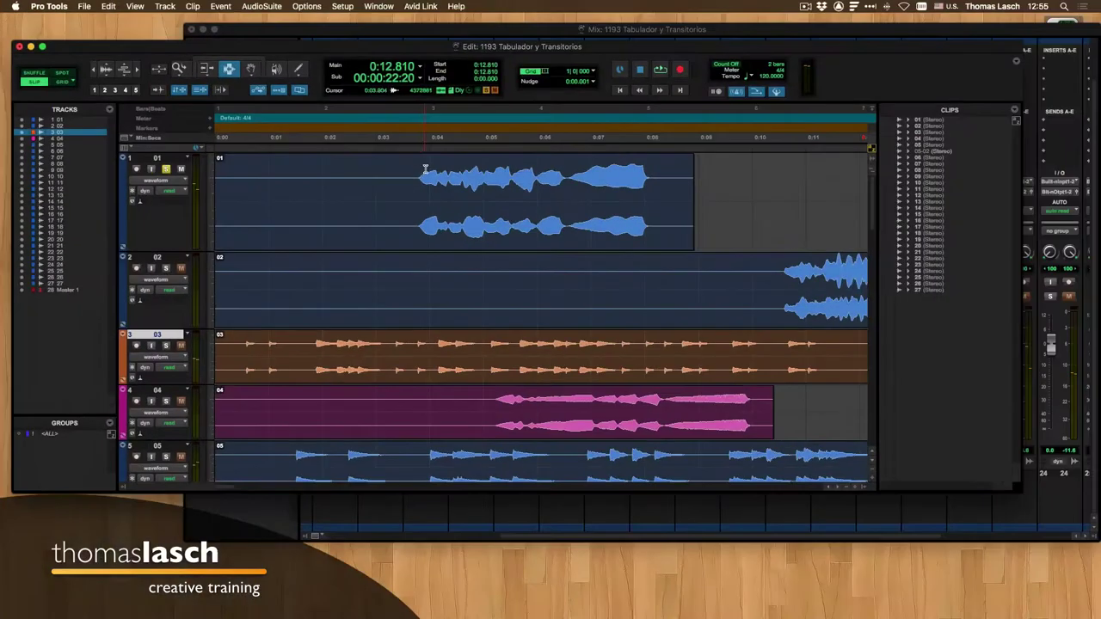
- Place the edit cursor at about 1.8 s, in the silent beginning of the clip on track 01
click(269, 184)
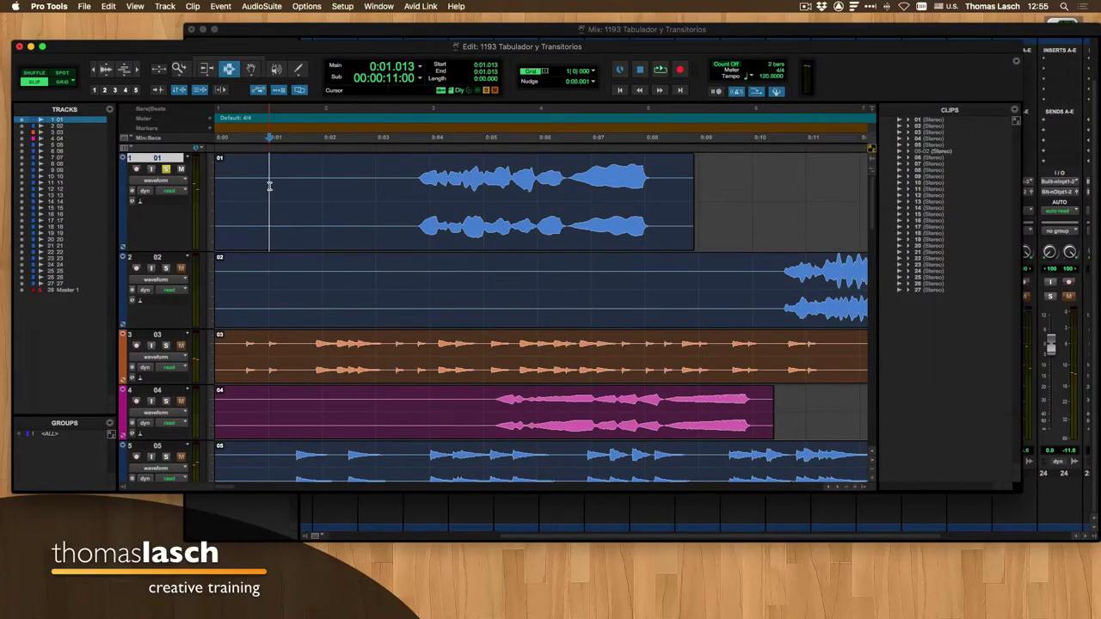
key(r)
key(r)
click(242, 178)
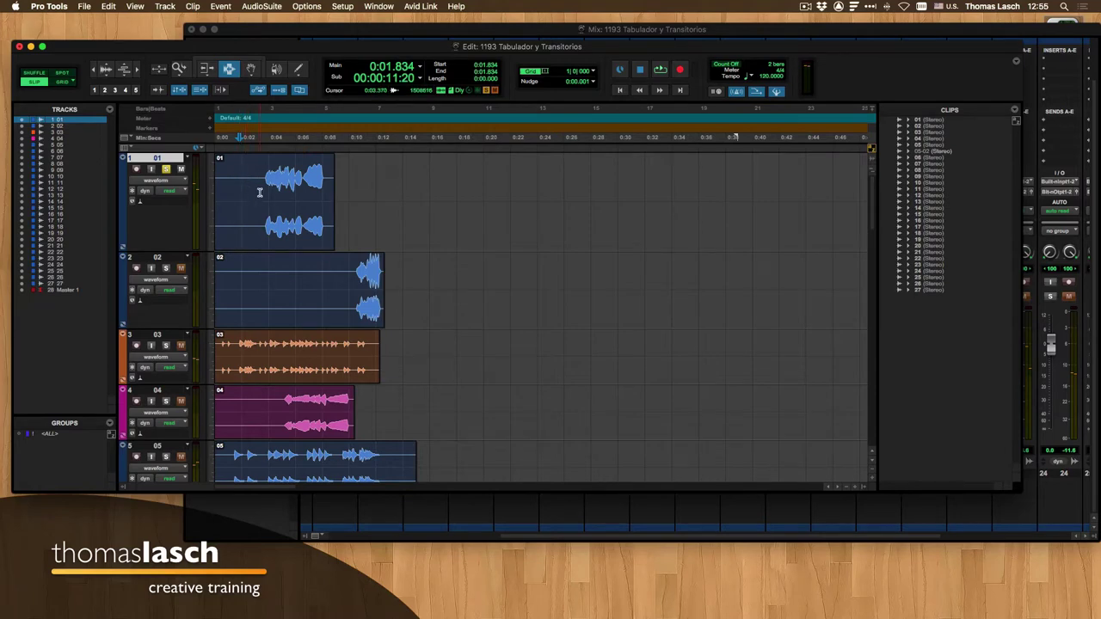
- Show the macOS Keyboard Viewer to examine the keyboard layout, and close it again
click(950, 7)
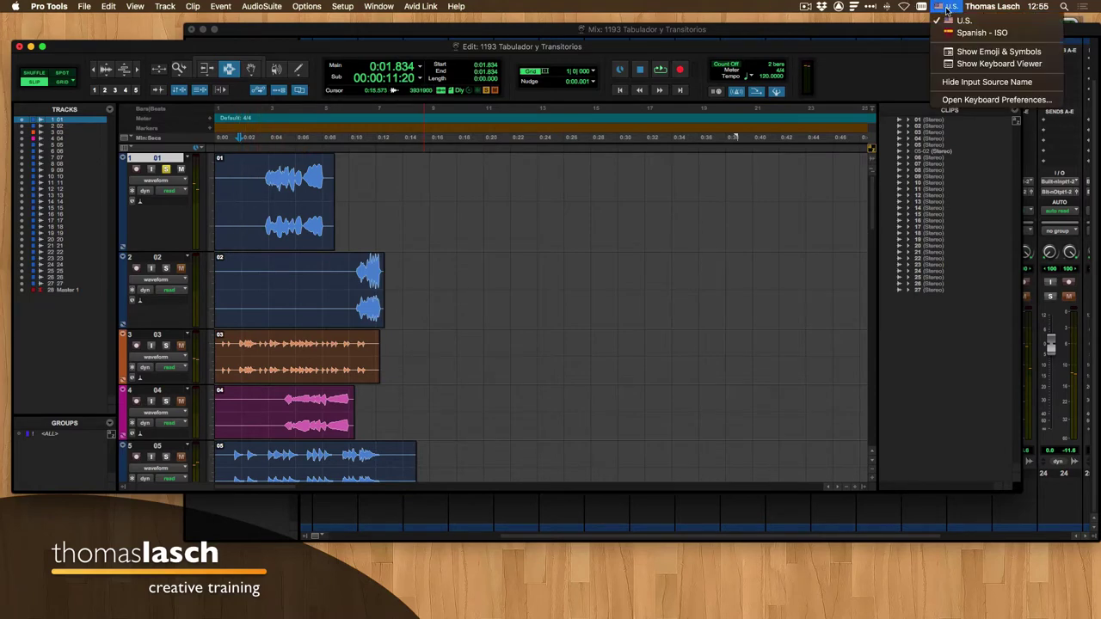
click(642, 266)
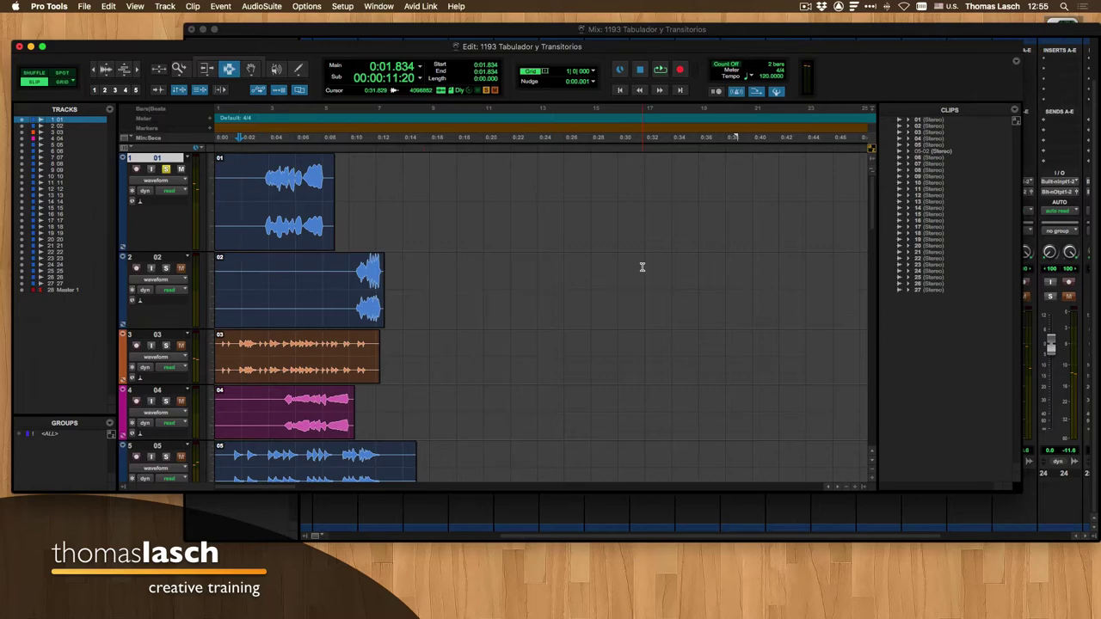
drag(452, 443, 753, 279)
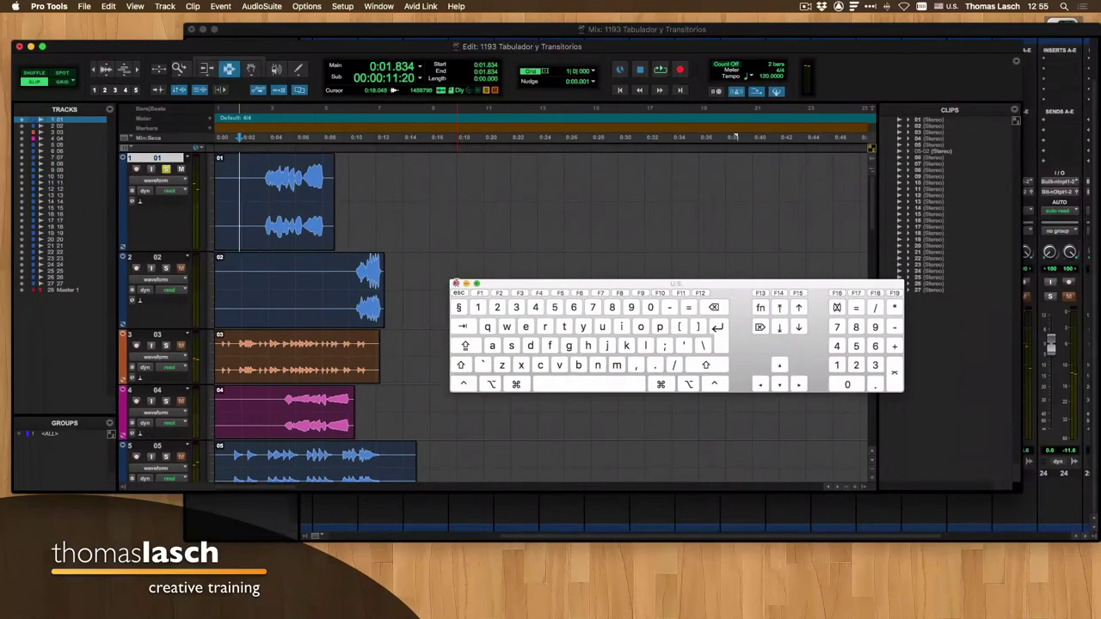
click(455, 283)
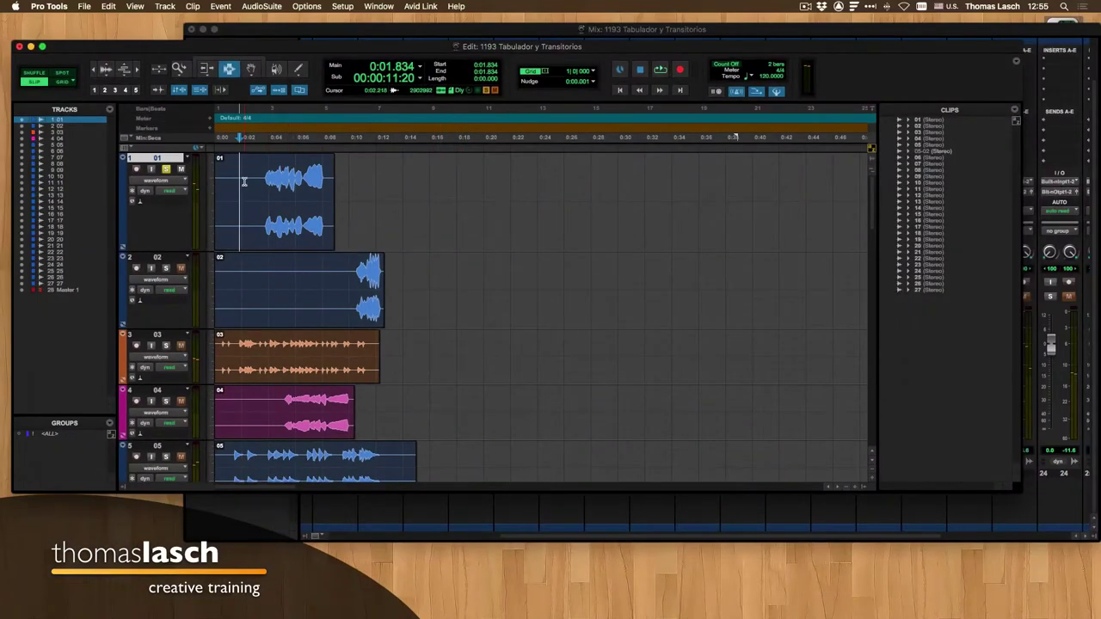
- Move the edit cursor to the clip end on track 01, and likewise from about 1.6 s to the clip end on track 02
key(Tab)
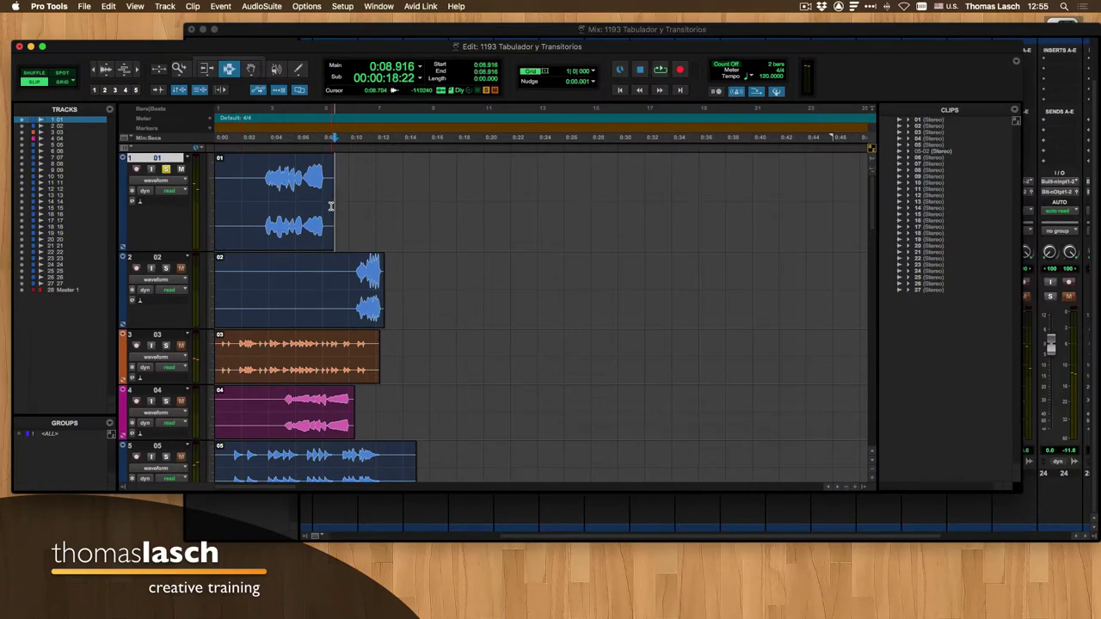
click(236, 287)
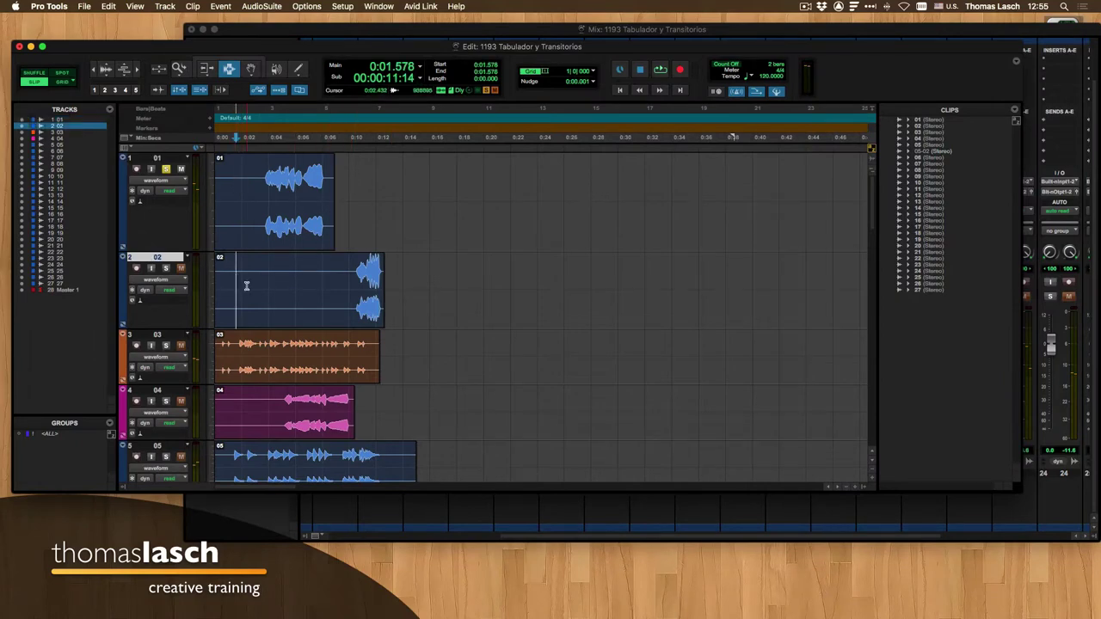
key(Tab)
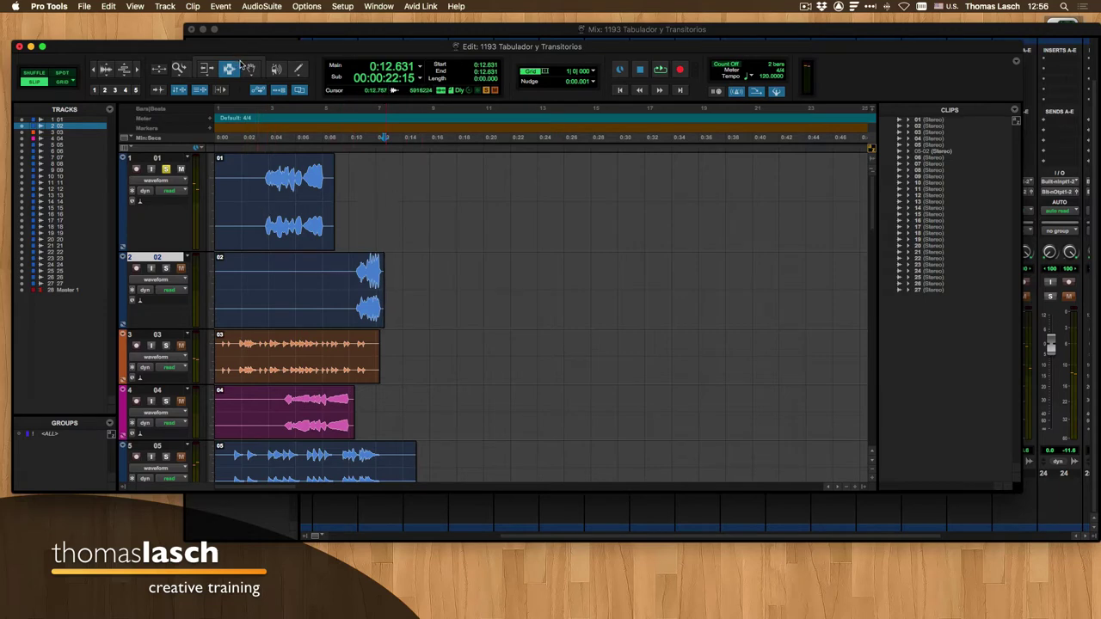
- Copy the track 03 clip twice onto track 01, starting at about 16 s and about 31.7 s
key(F8)
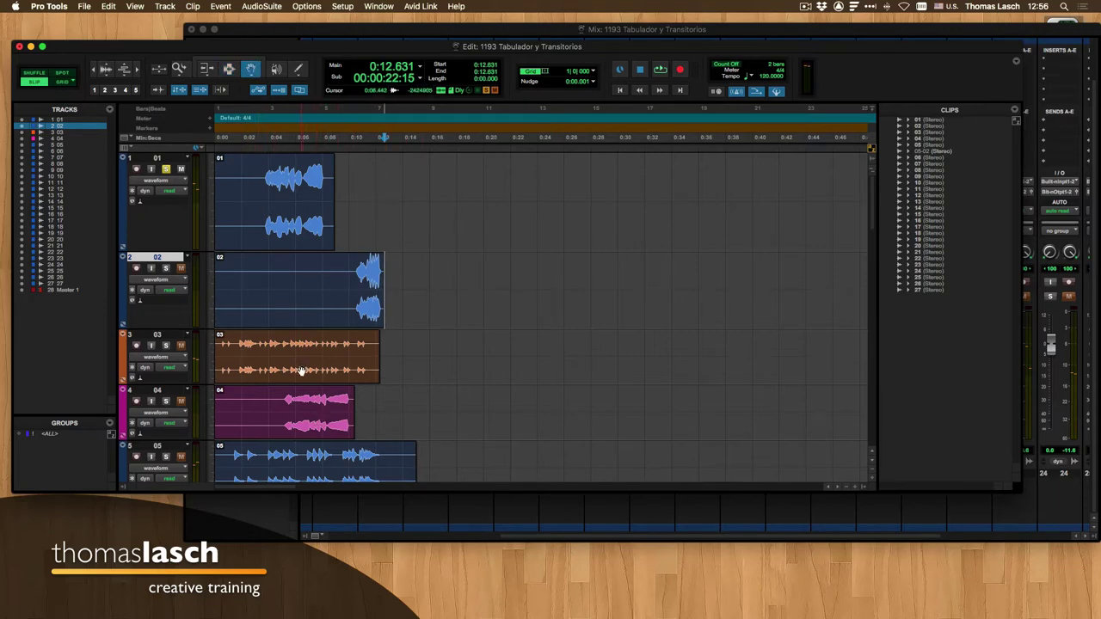
drag(300, 371, 723, 210)
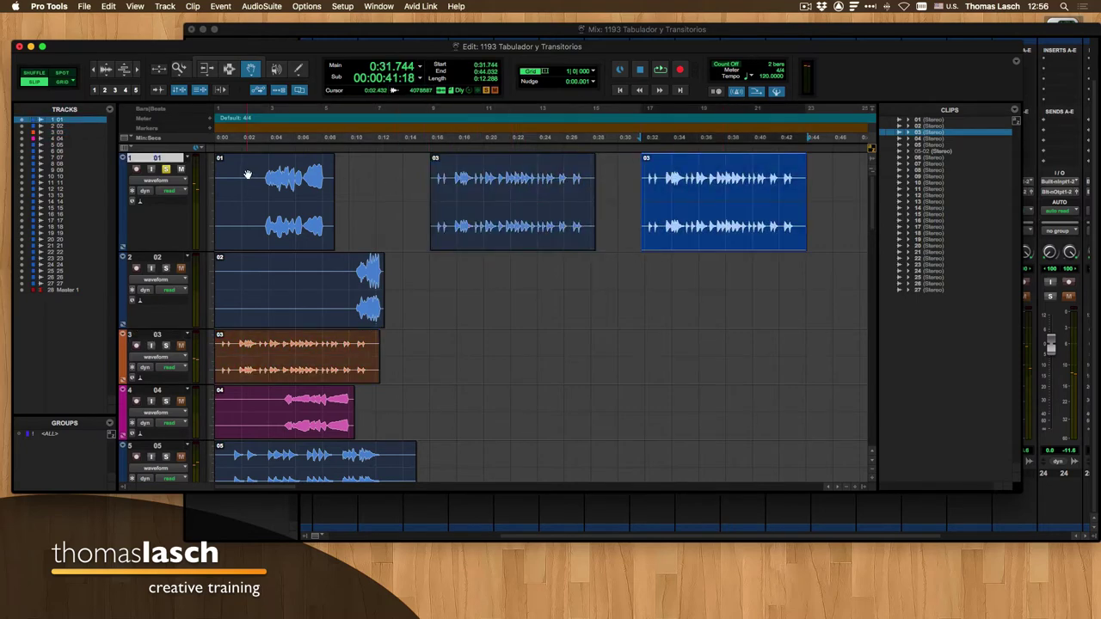
- With the Selector tool, step the edit cursor on track 01 from about 2.6 s through each clip boundary to the last clip's end
click(228, 69)
click(249, 203)
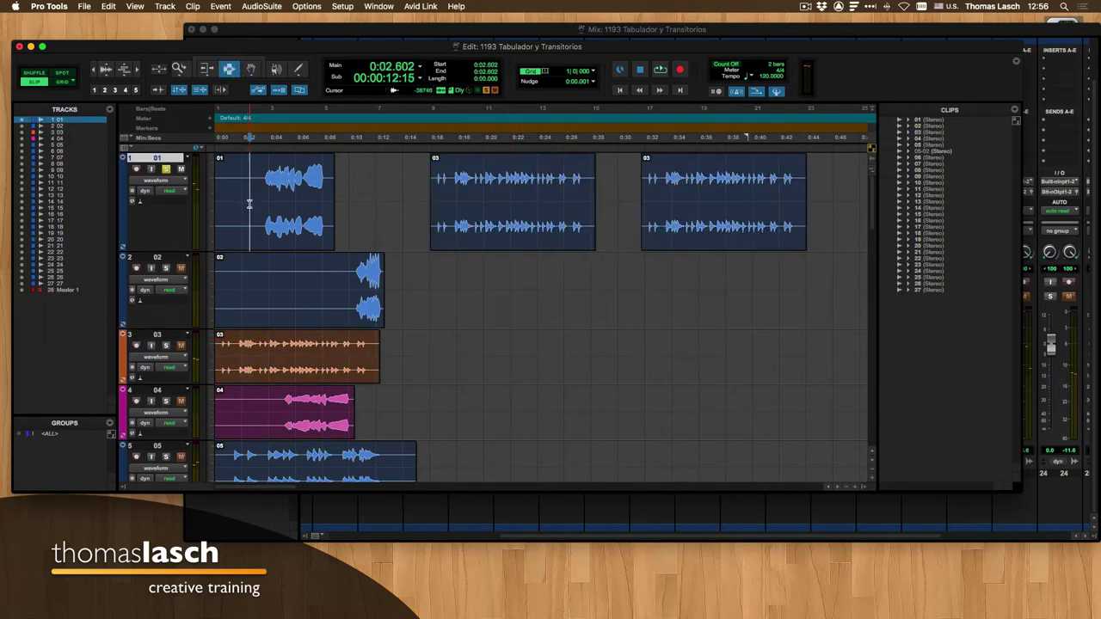
key(Tab)
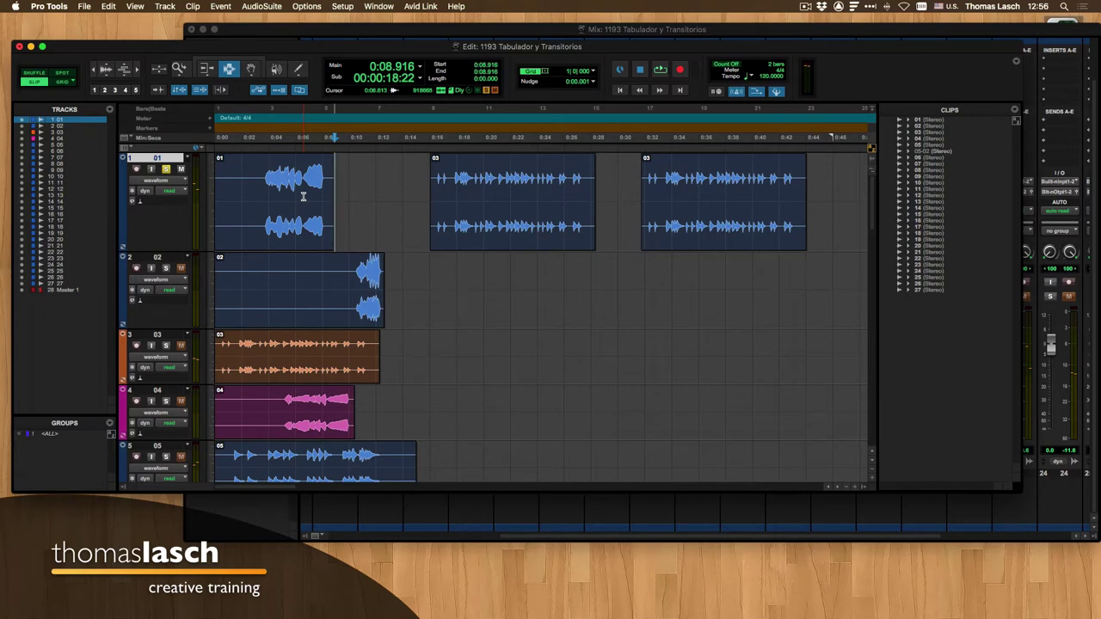
key(Tab)
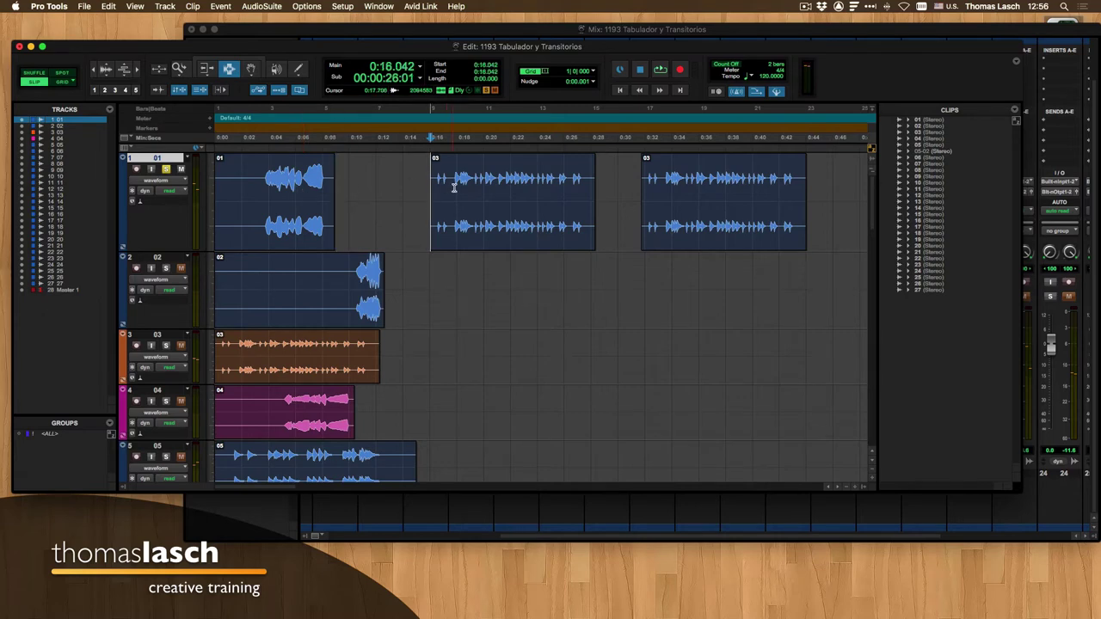
key(Tab)
key(Tab)
key(Tab)
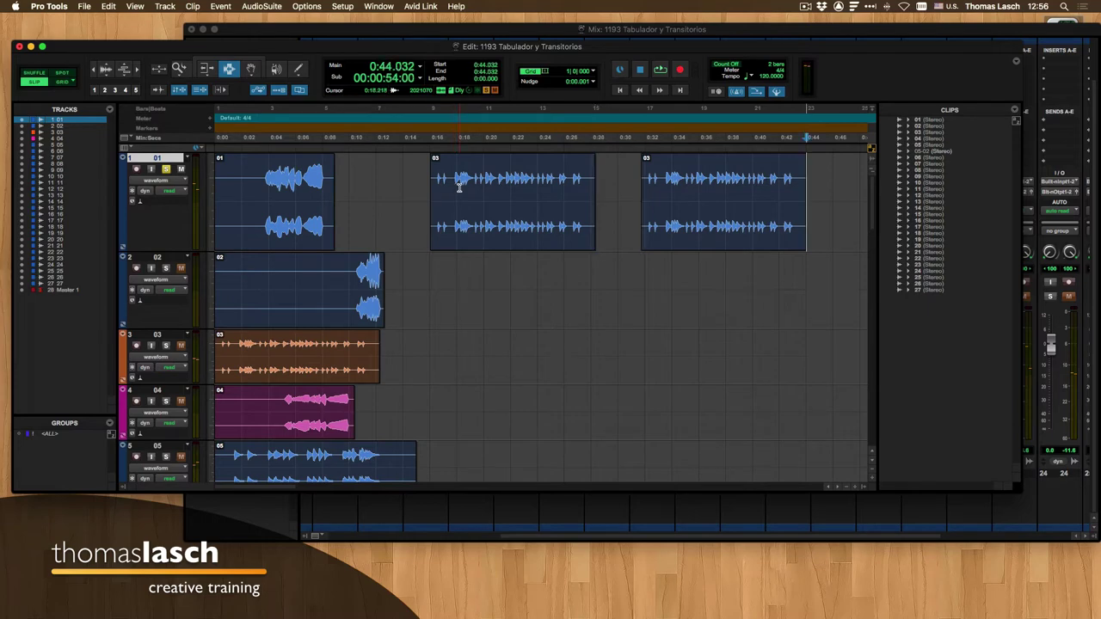
- Toggle Tab to Transient off and on repeatedly, leaving it enabled
click(161, 92)
click(162, 93)
key(alt+super+Tab)
key(alt+super+Tab)
key(alt+super+Tab)
key(alt+super+Tab)
key(alt+super+Tab)
key(alt+super+Tab)
key(alt+super+Tab)
key(alt+super+Tab)
key(alt+super+Tab)
key(alt+super+Tab)
key(alt+super+Tab)
- Move the edit cursor from the gap after the first clip on track 01 to the start of the first 03 clip
click(241, 183)
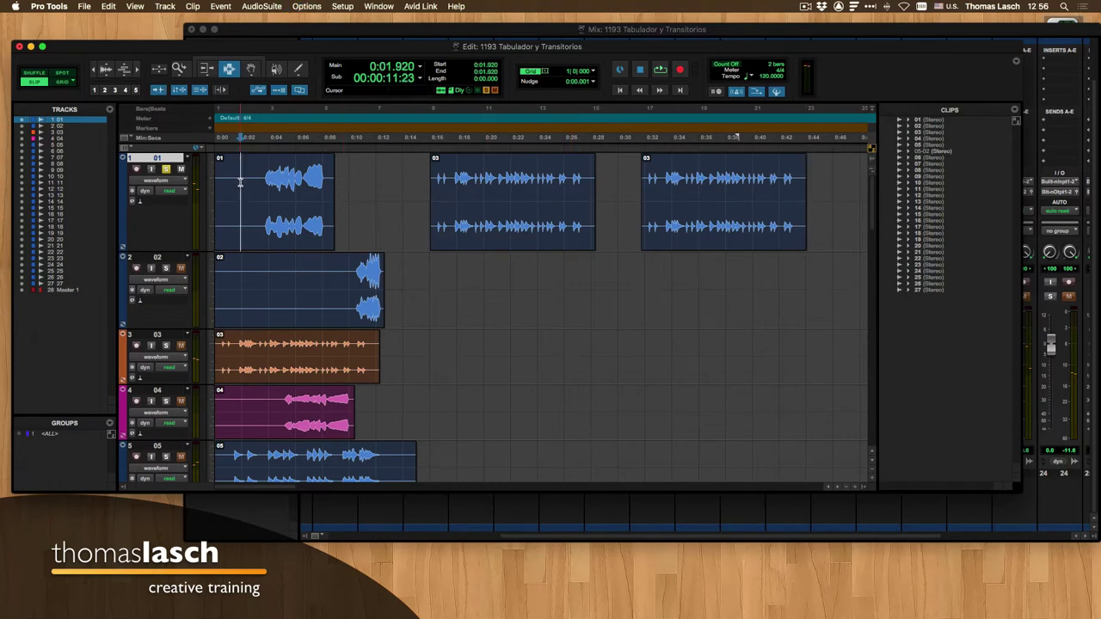
click(349, 174)
click(375, 172)
key(Tab)
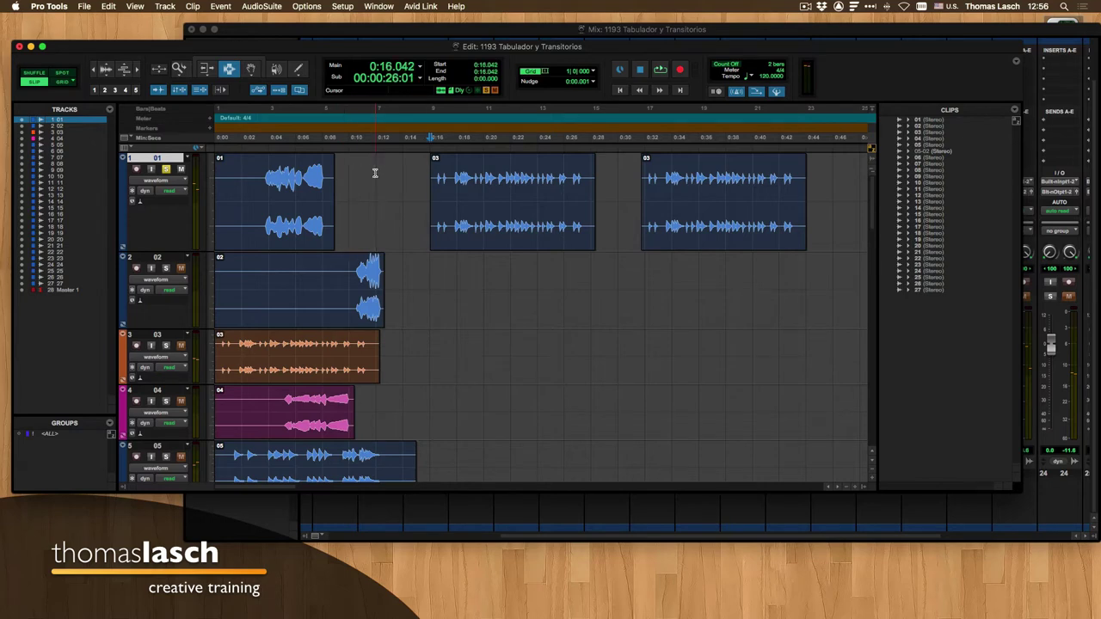
- Step the edit cursor forward through the transients of the first 03 clip on track 01, up to 0:21.730
key(super+bracketright)
key(super+bracketright)
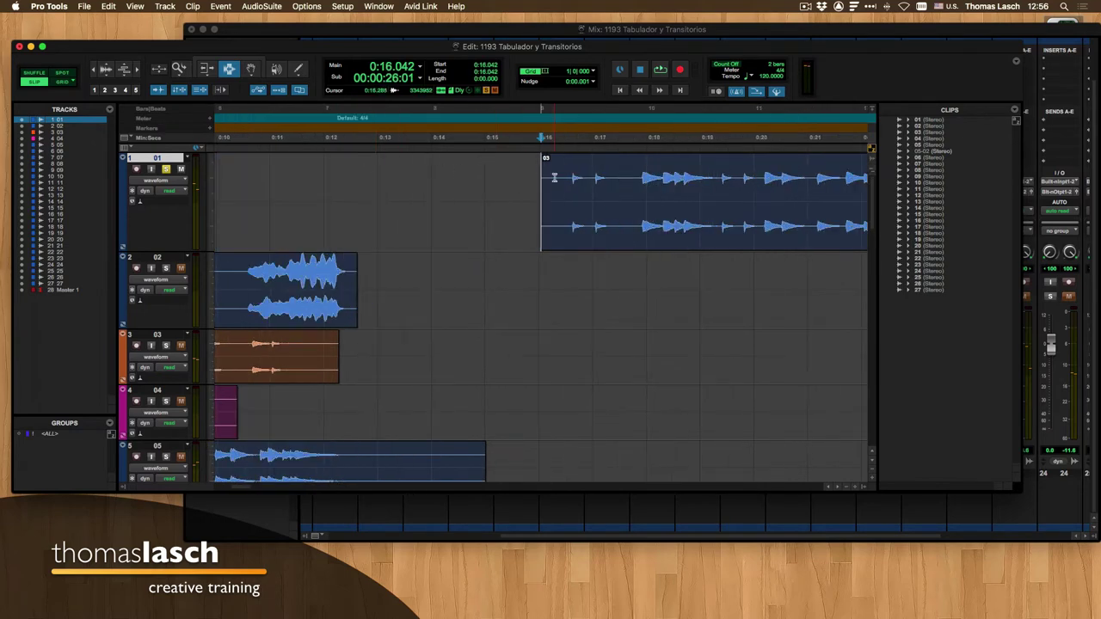
key(Tab)
key(Tab)
key(Tab)
key(Tab)
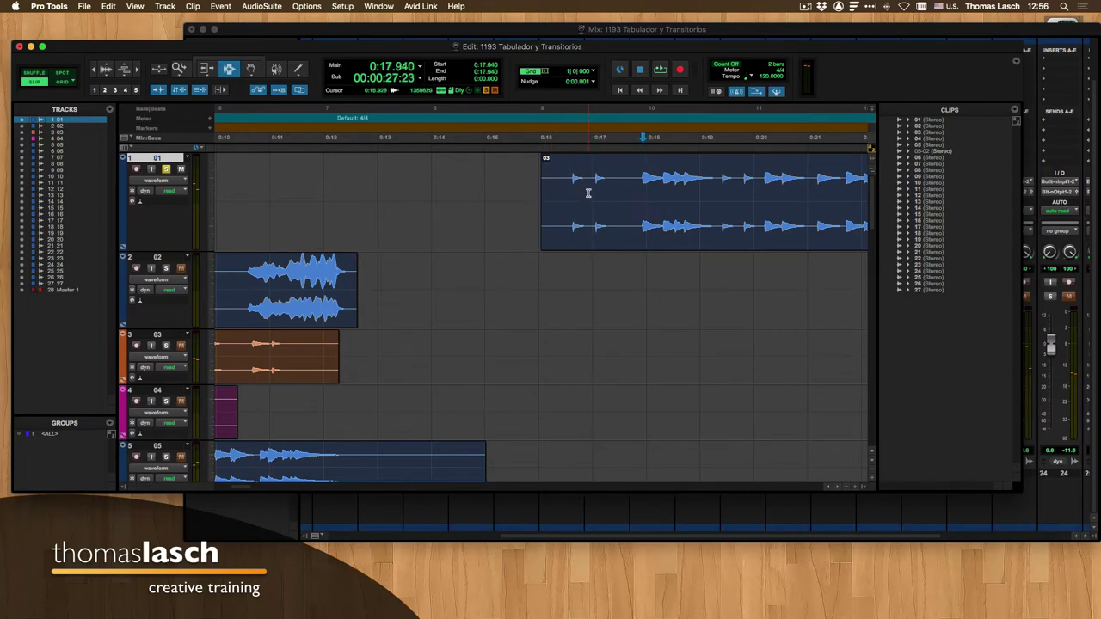
key(Tab)
key(Tab)
key(Tab)
key(Tab)
key(Tab)
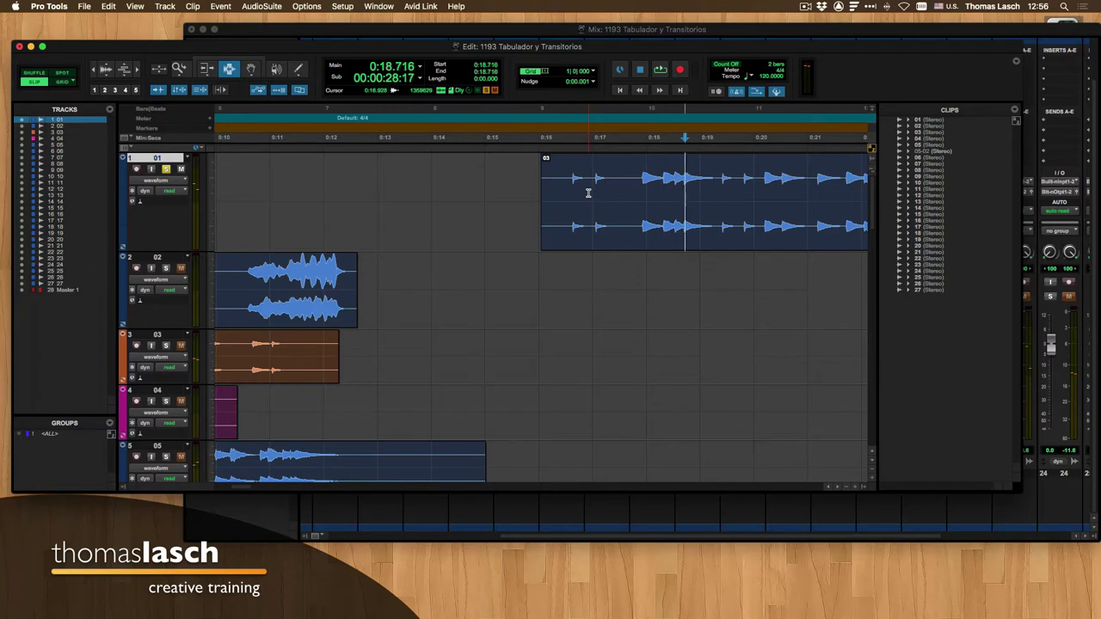
key(Tab)
key(Tab)
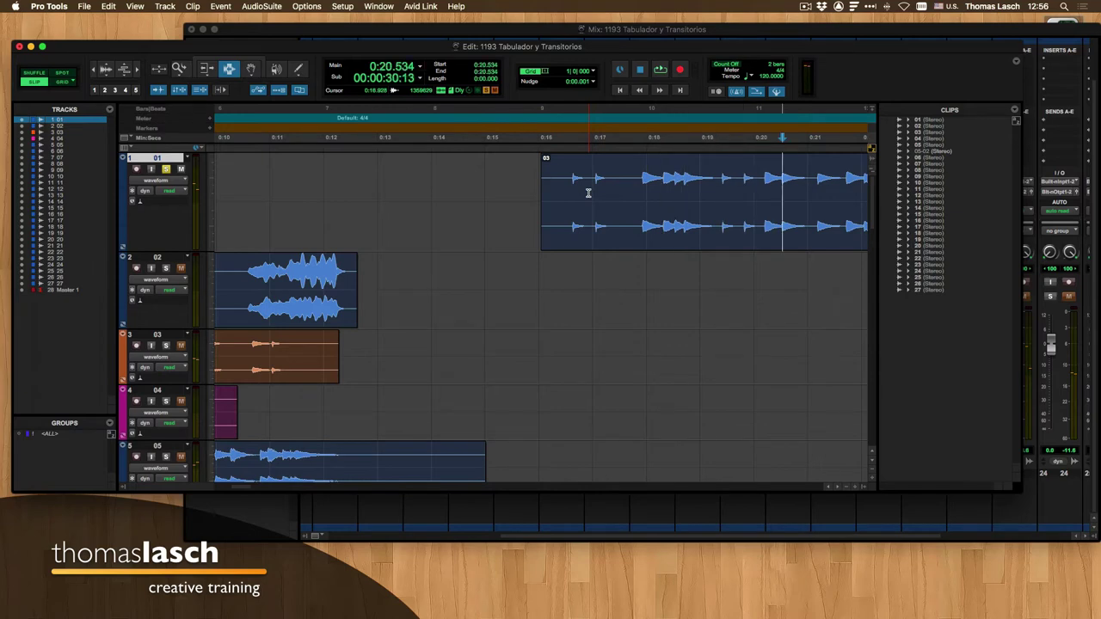
key(Tab)
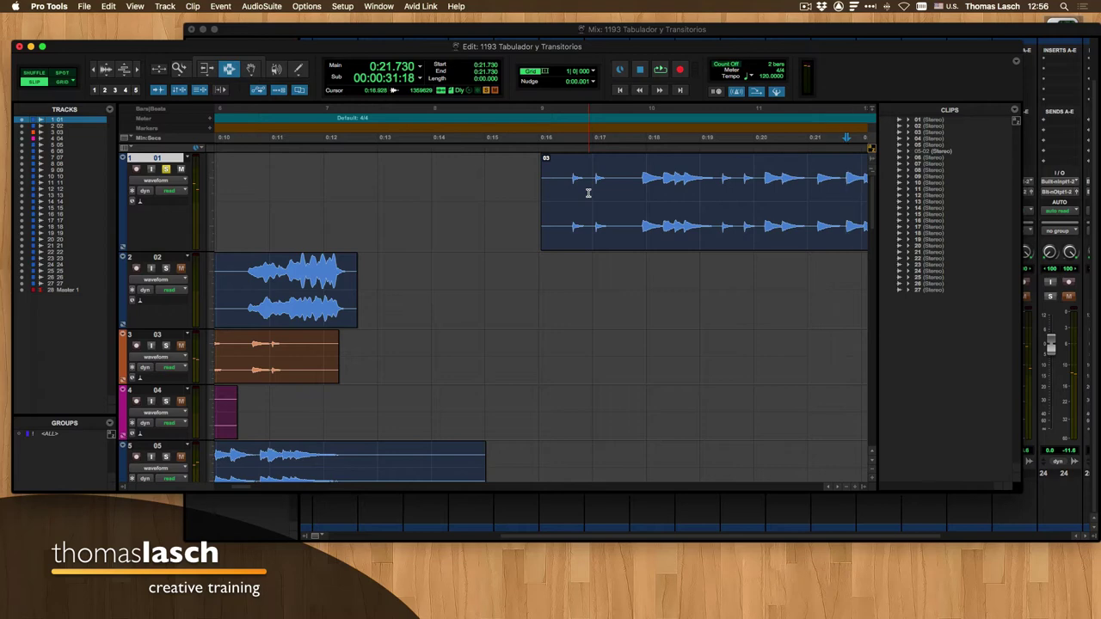
- Step the edit cursor backward through the transients to the clip's first transient at 0:16.646
key(alt+Tab)
key(alt+Tab)
key(alt+Tab)
key(alt+Tab)
key(alt+Tab)
key(alt+Tab)
key(alt+Tab)
key(alt+Tab)
key(alt+Tab)
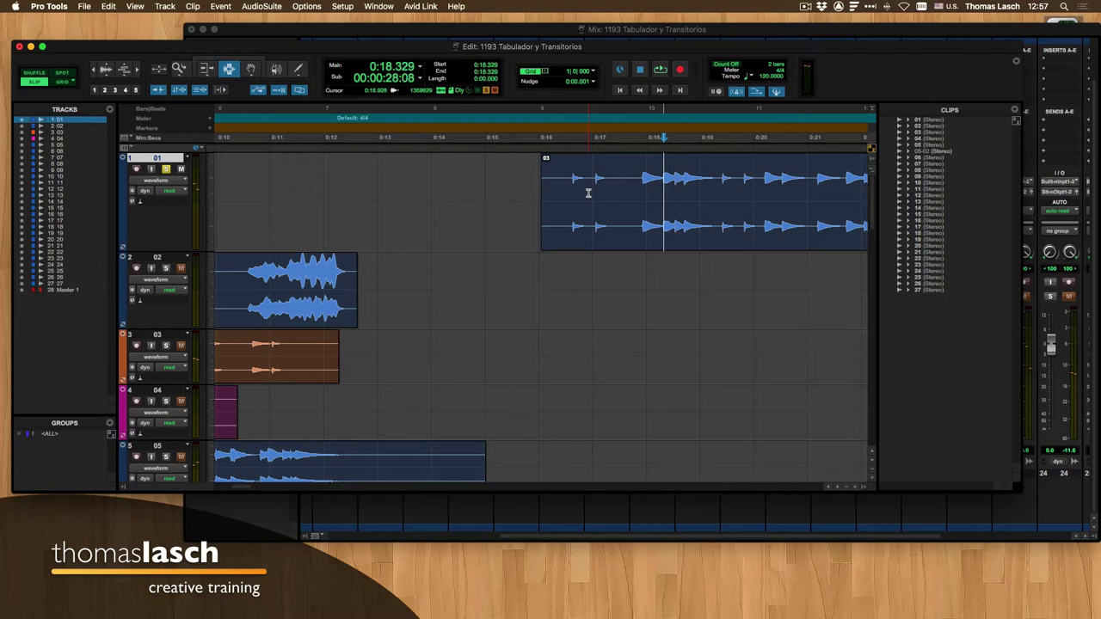
key(alt+Tab)
key(alt+Tab)
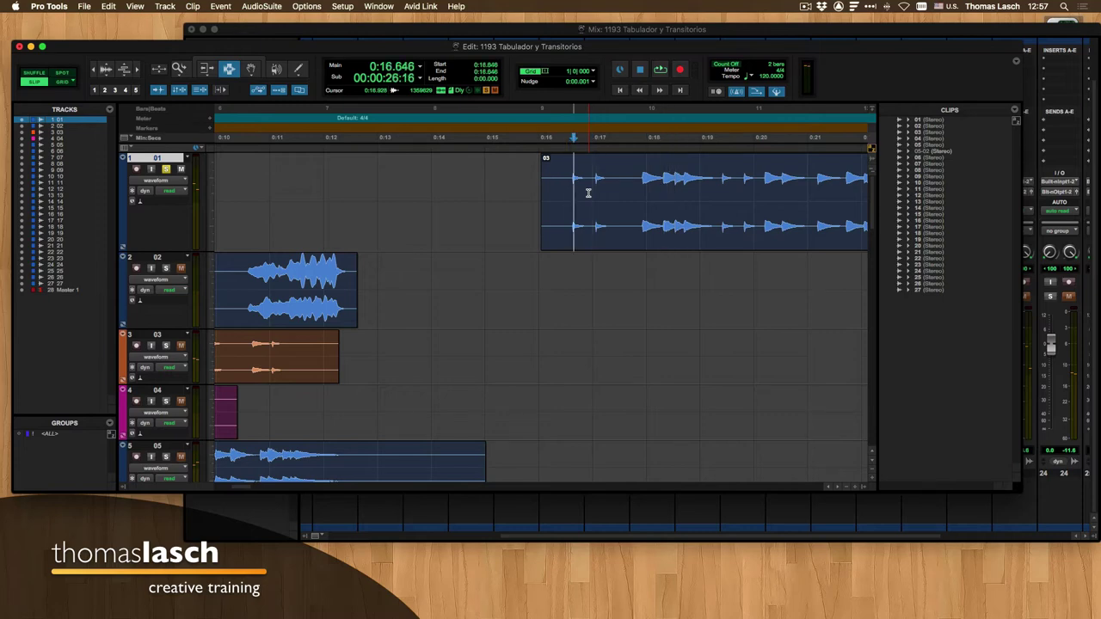
- Extend the selection forward transient by transient from the first hit of the 03 clip to 0:20.534
key(shift+Tab)
key(shift+Tab)
key(shift+Tab)
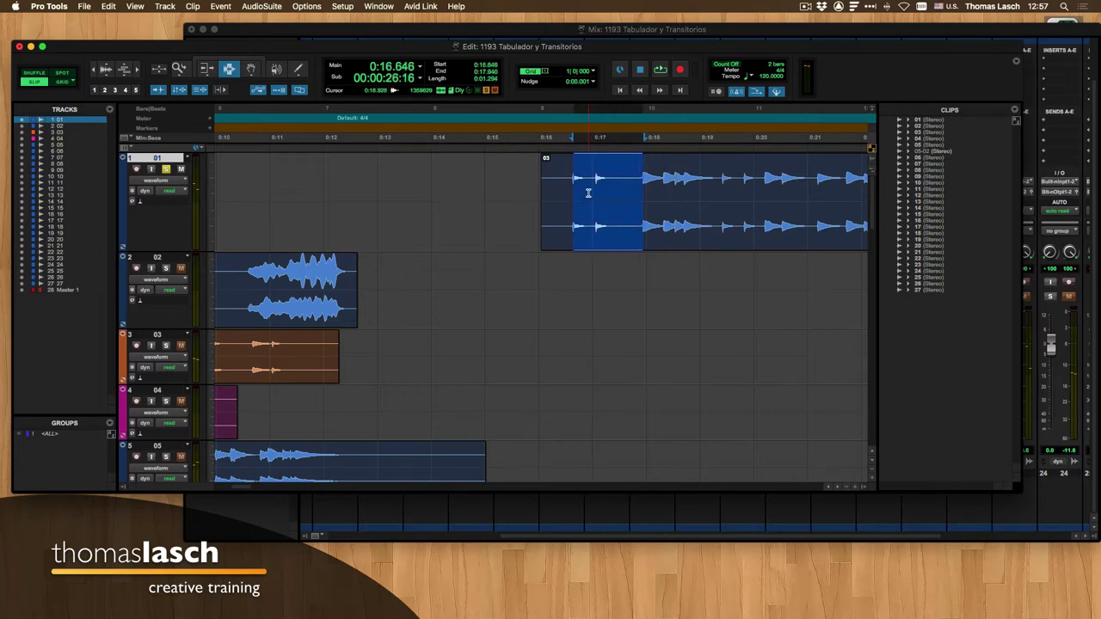
key(shift+Tab)
key(shift+Tab)
key(shift+Tab)
key(shift+Tab)
key(shift+Tab)
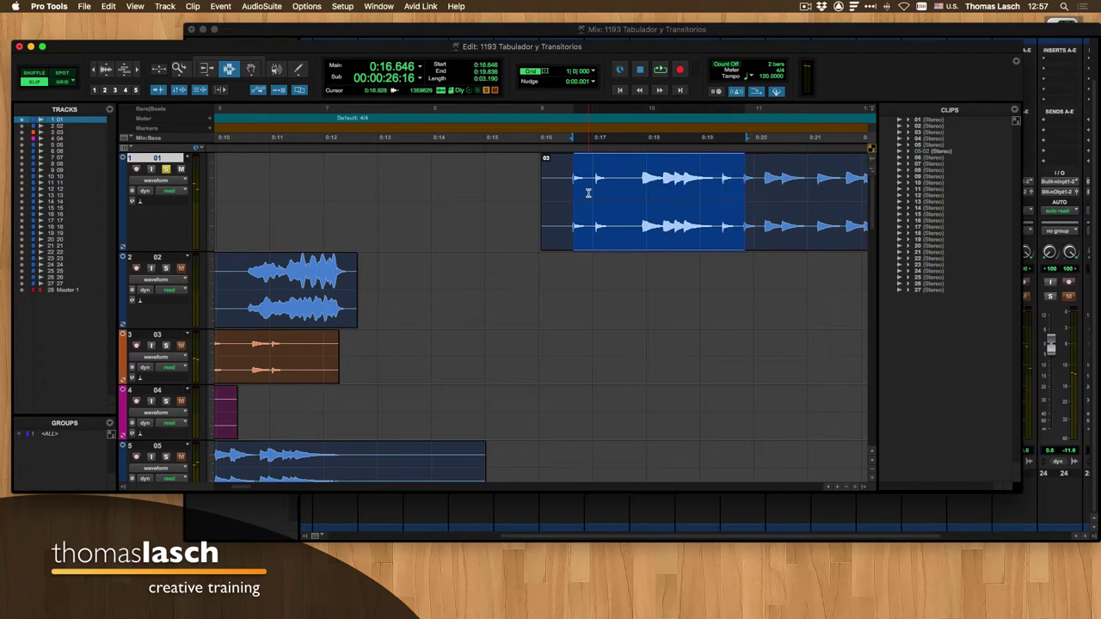
key(shift+Tab)
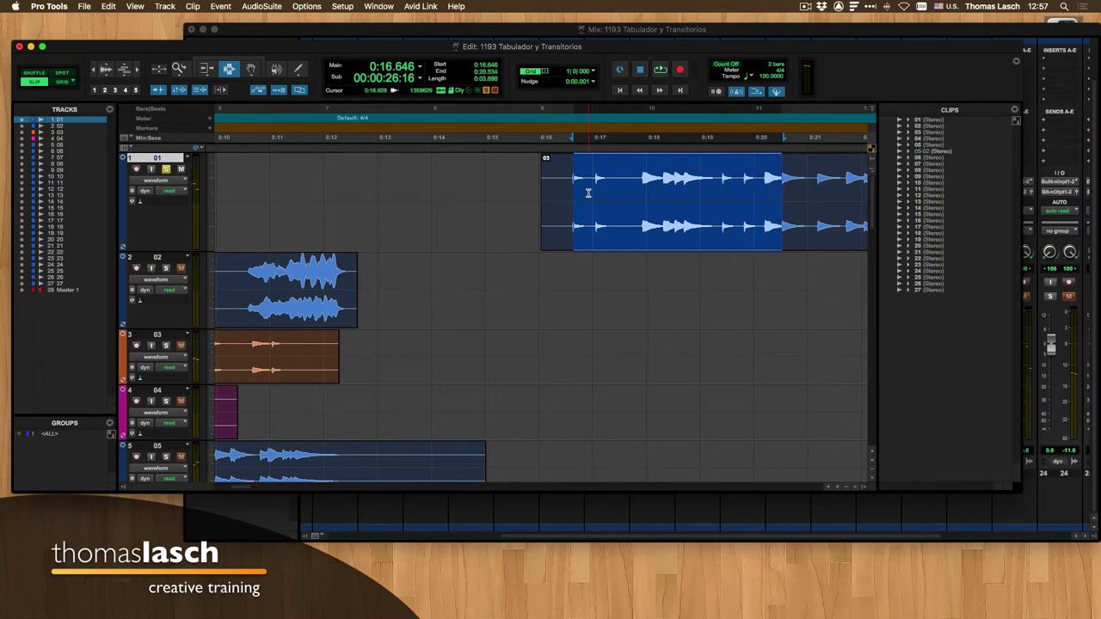
- Clear the selection, return to the first transient from before the 03 clip, and extend a new selection forward by transients to 0:18.716
click(588, 193)
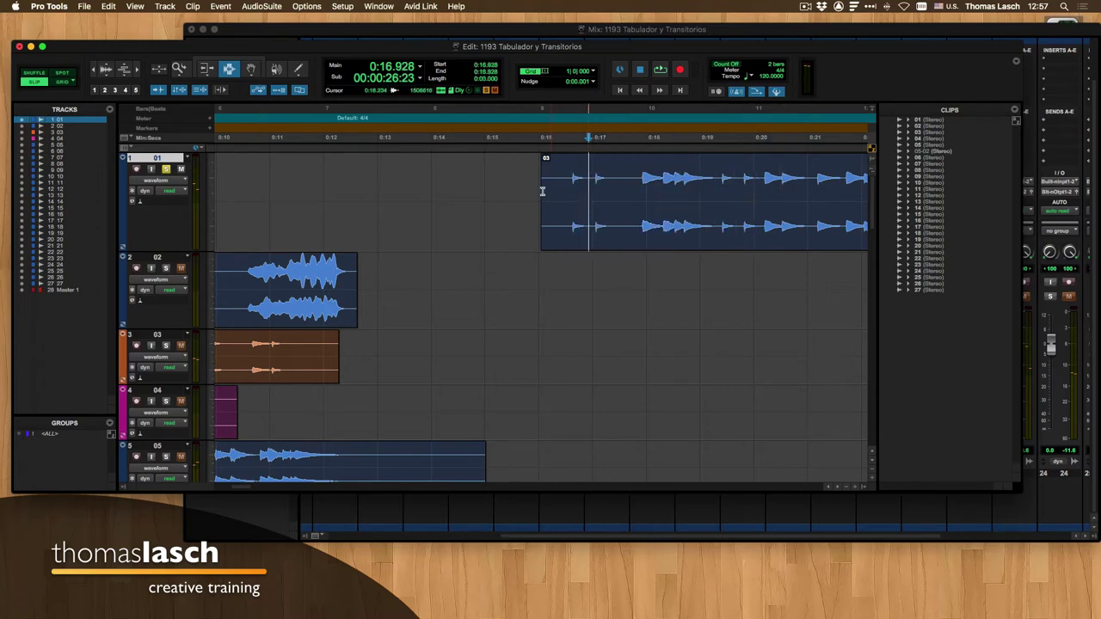
click(515, 189)
key(Tab)
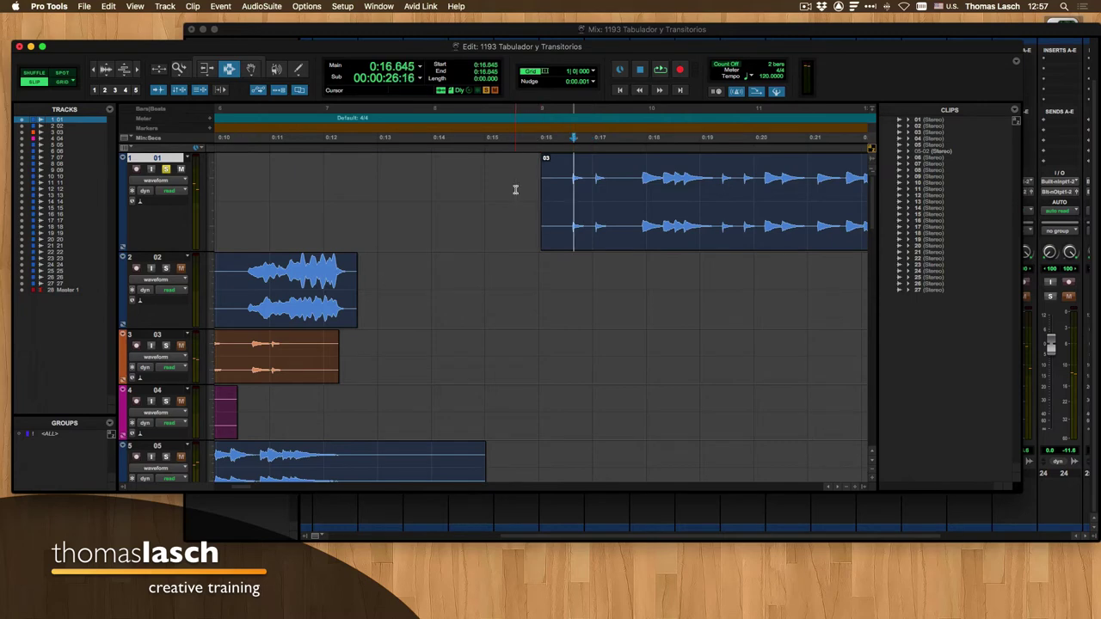
key(shift+Tab)
key(shift+Tab)
key(shift+Tab)
key(shift+Tab)
key(shift+Tab)
key(shift+Tab)
key(shift+Tab)
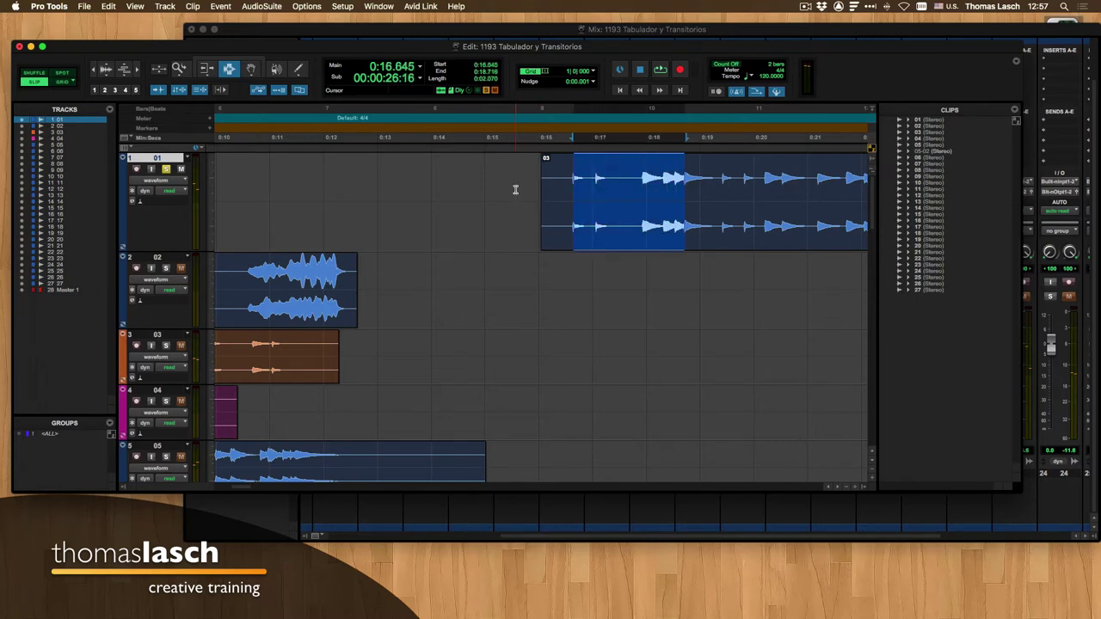
- Drop the selection by stepping the edit cursor backward through the transients to 0:17.940
key(alt+Tab)
key(alt+Tab)
key(alt+Tab)
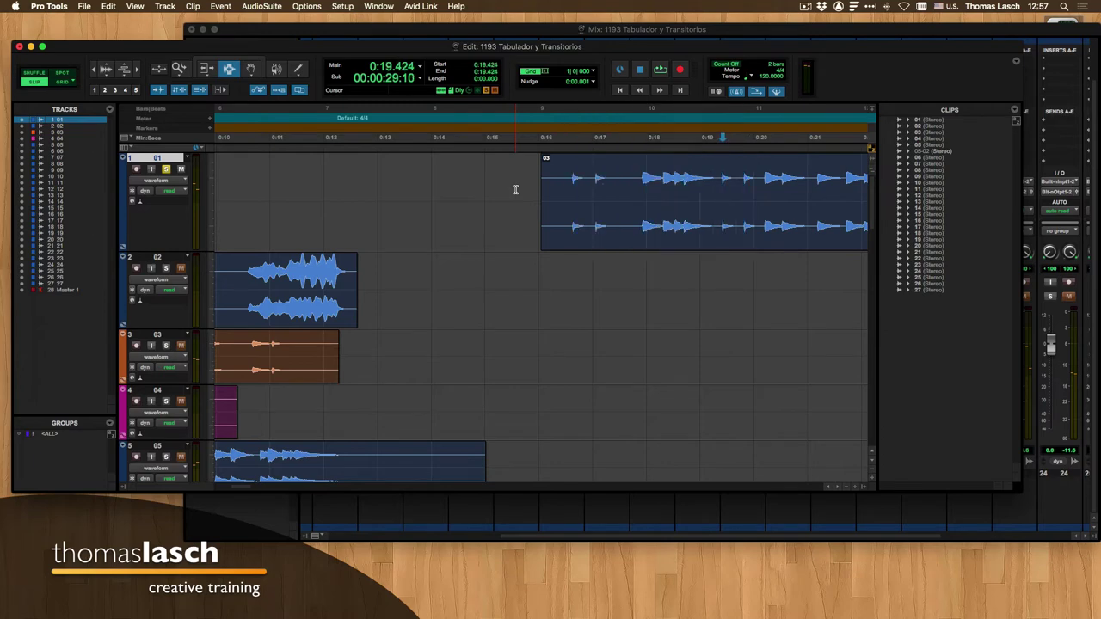
key(alt+Tab)
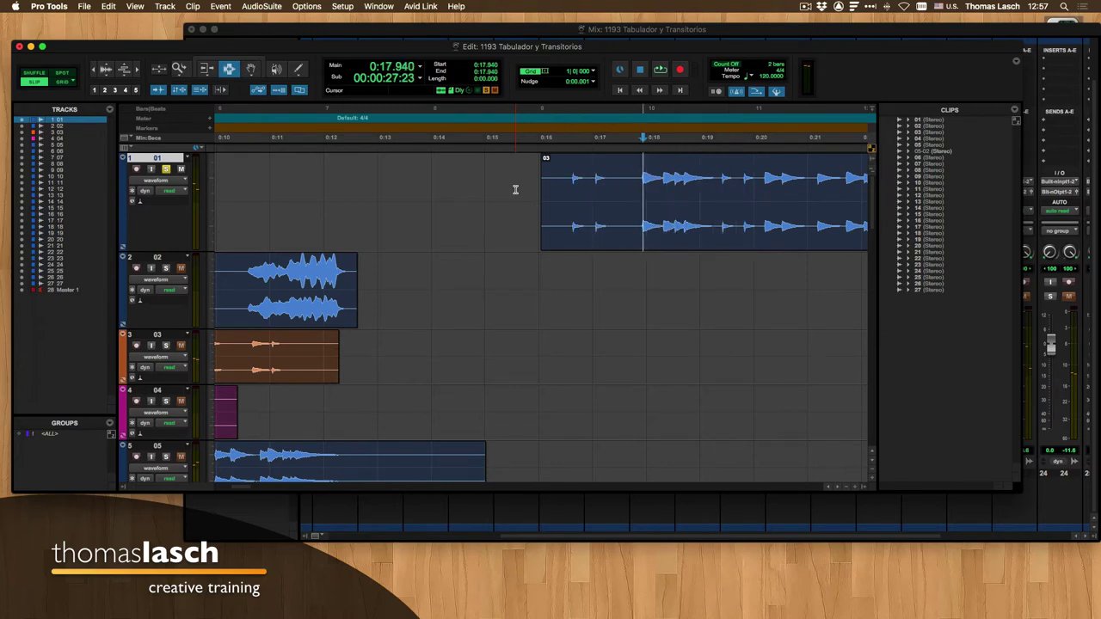
- Extend the selection backward by transients to 0:16.646, then clear it by placing the edit cursor in the empty gap at about 14.7 s
key(shift+alt+Tab)
key(shift+alt+Tab)
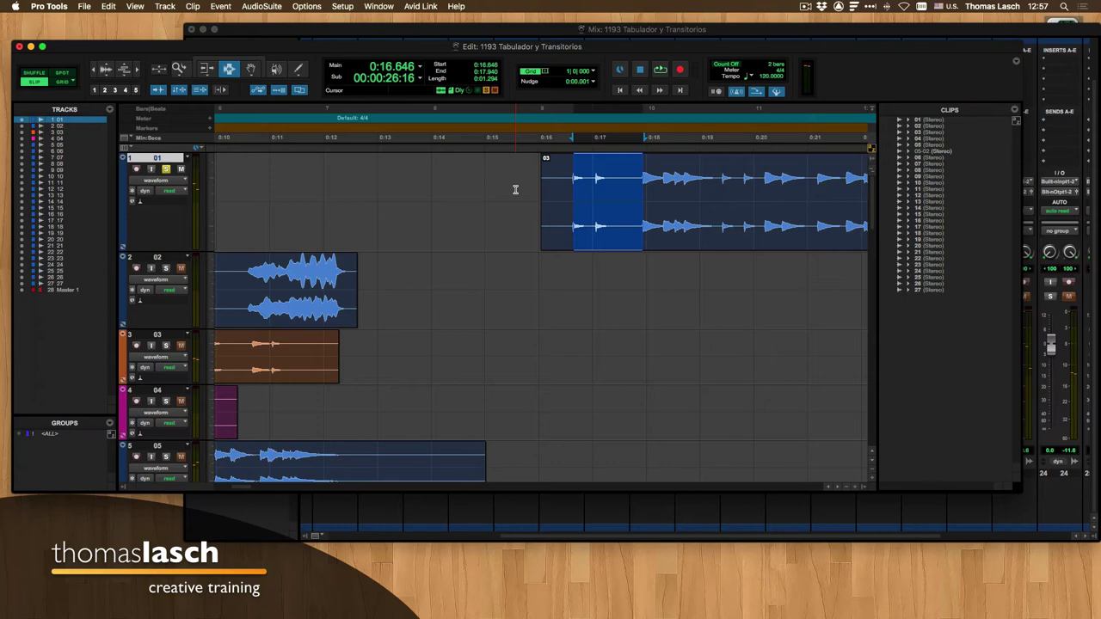
click(467, 189)
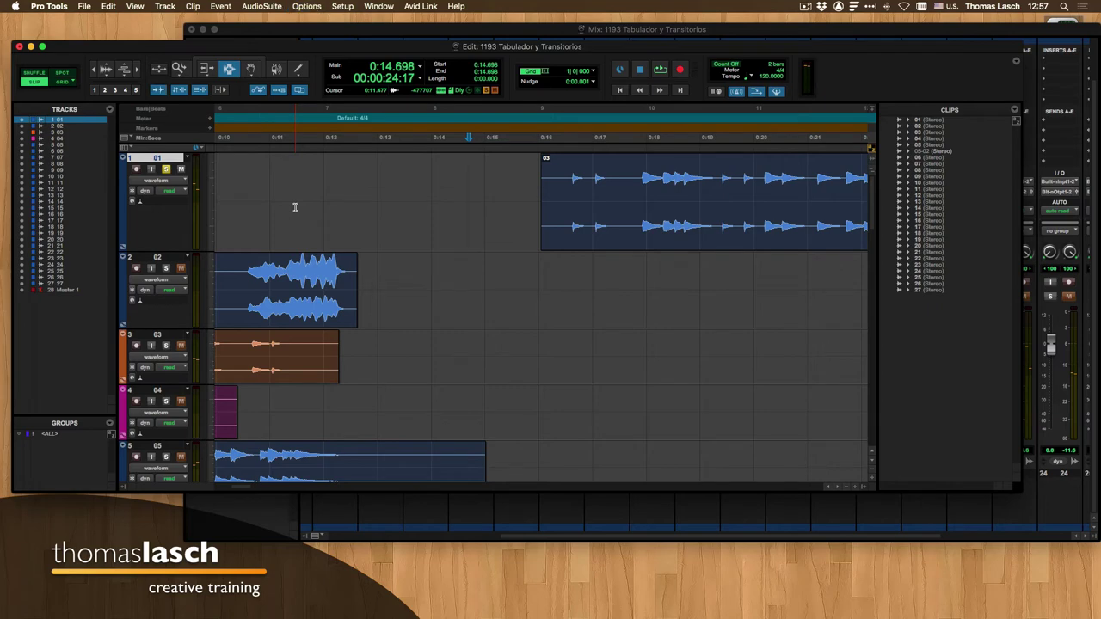
- Review the Tab to Transient setting among the Pro Tools options
click(306, 6)
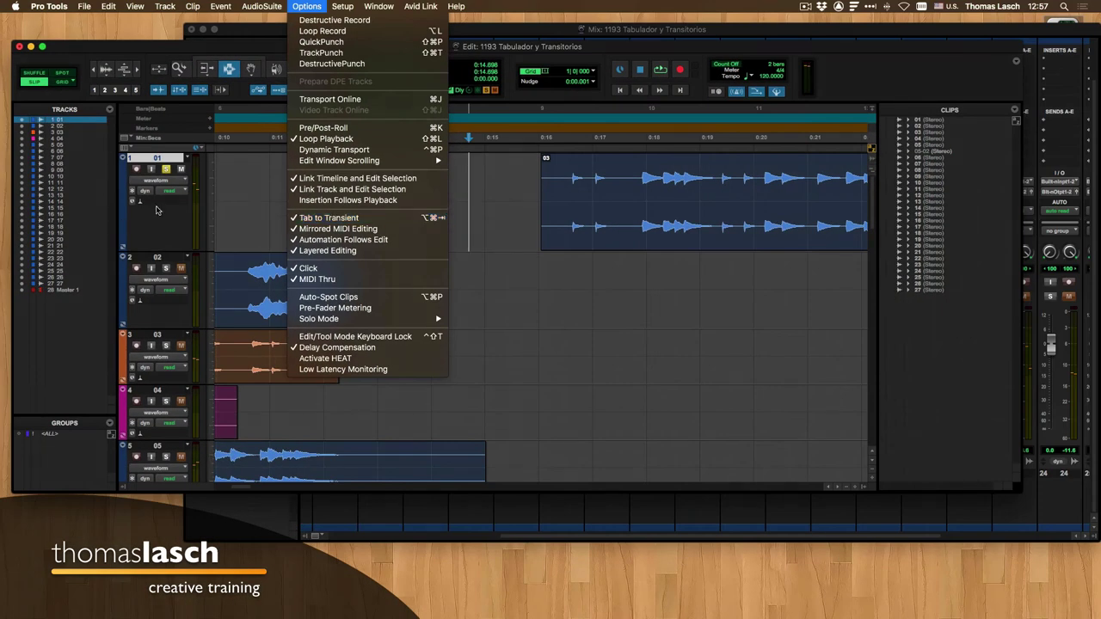
- Select the gap on track 01 from the end of clip 01 at 0:08.916 to the start of the first 03 clip at 0:16.042
click(520, 193)
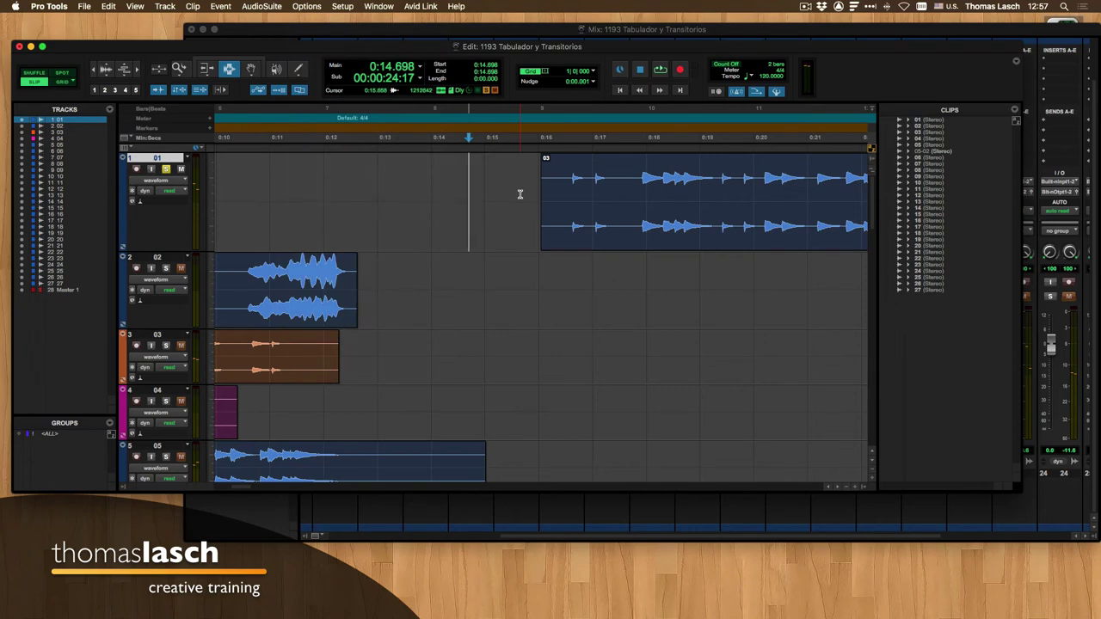
key(super+bracketleft)
key(super+bracketleft)
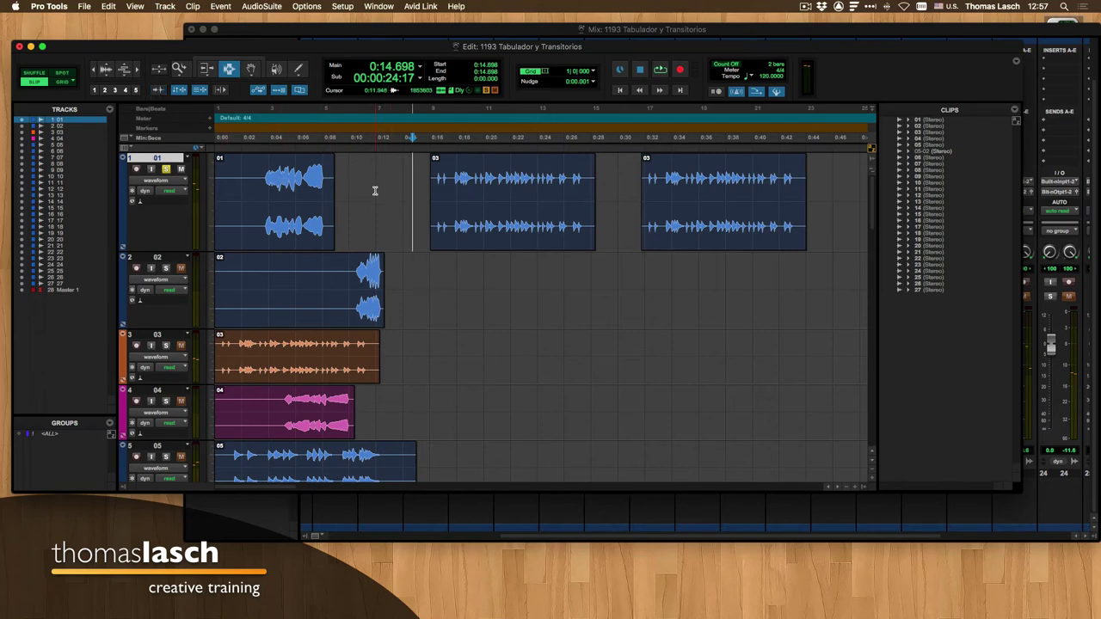
click(303, 177)
key(Tab)
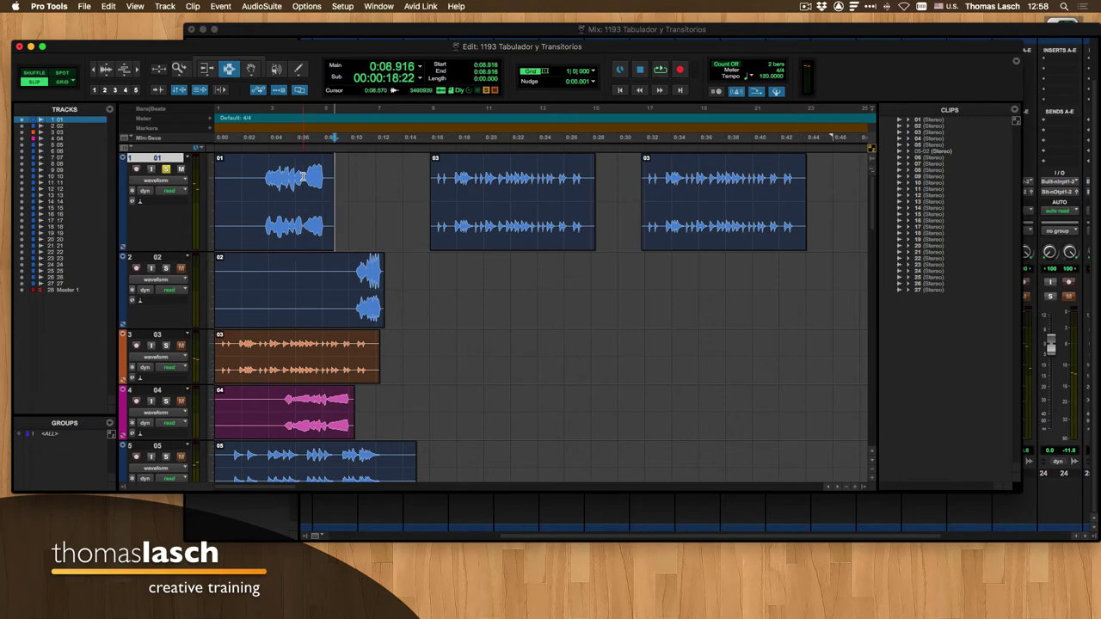
key(shift+Tab)
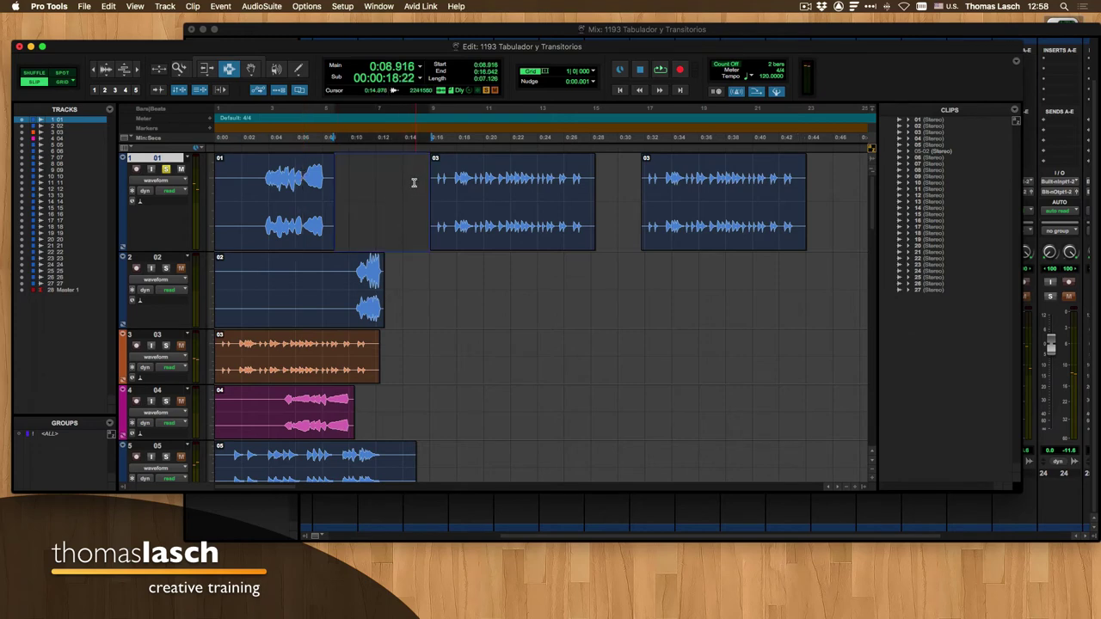
- Try deleting the selected gap in Shuffle mode, undo the deletion and return to Slip mode
click(36, 75)
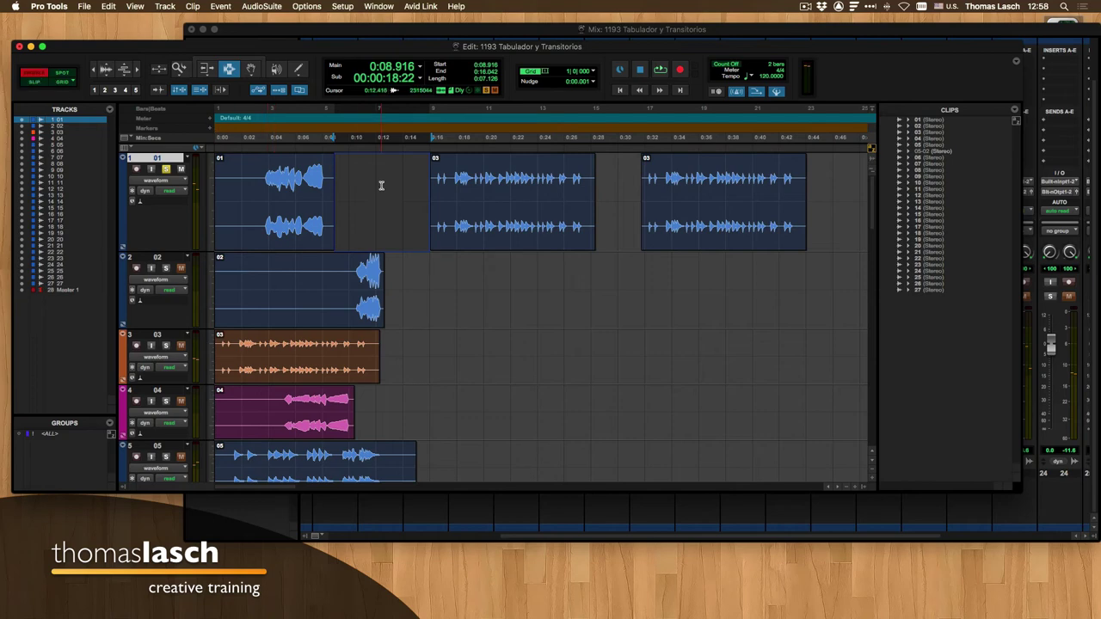
key(Delete)
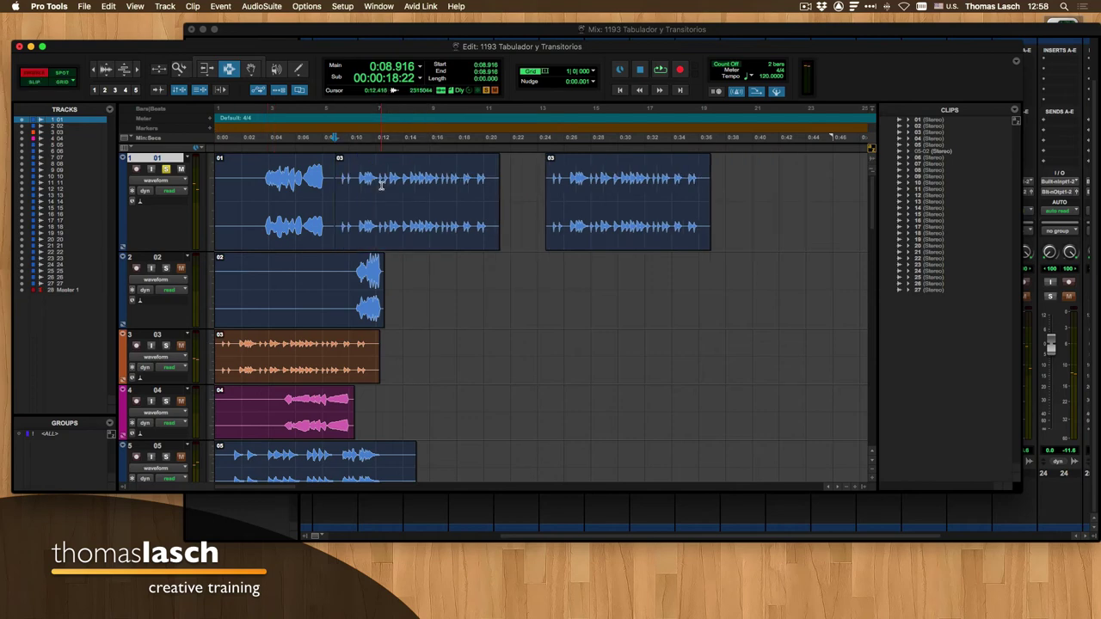
key(super+z)
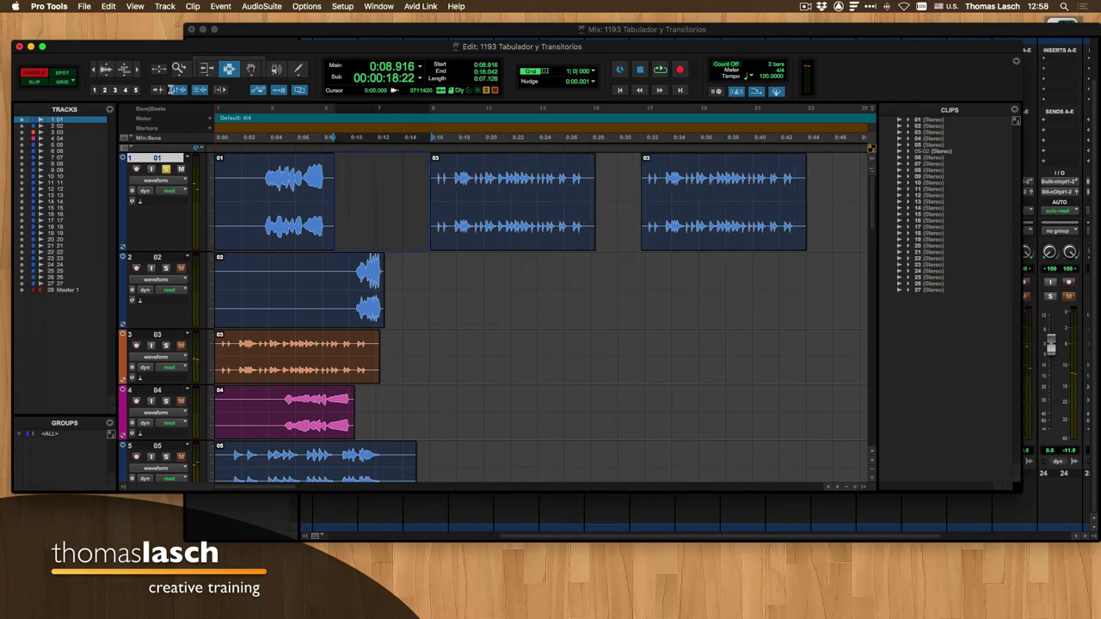
click(38, 81)
- Place the edit cursor at 0:21.418 in the first 03 clip, and jump it between the session's start and end, finishing at the start
click(502, 187)
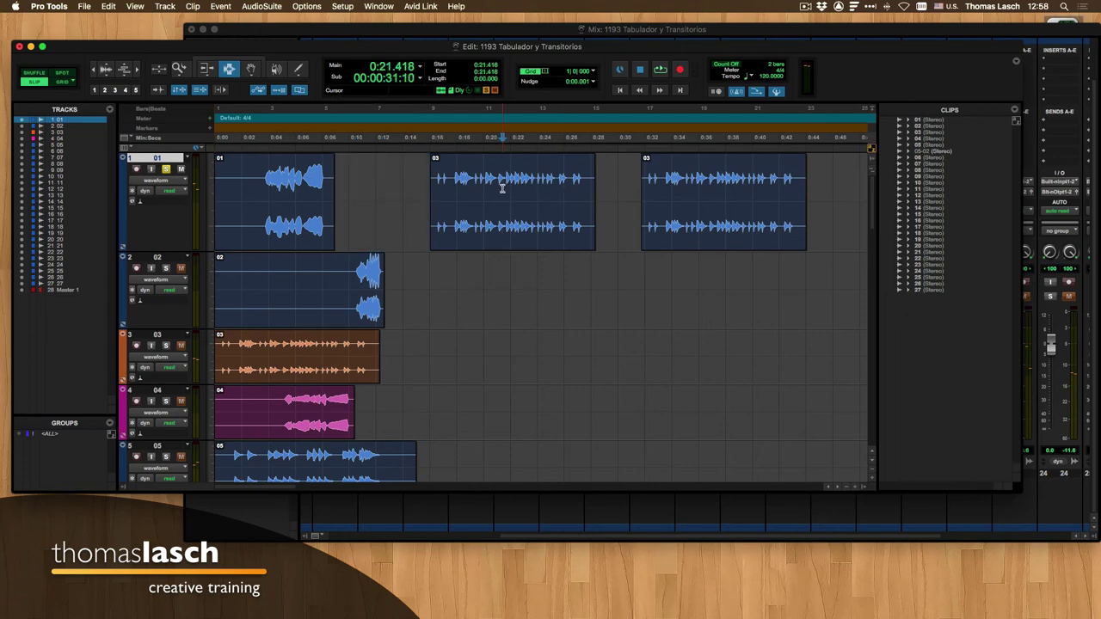
key(Return)
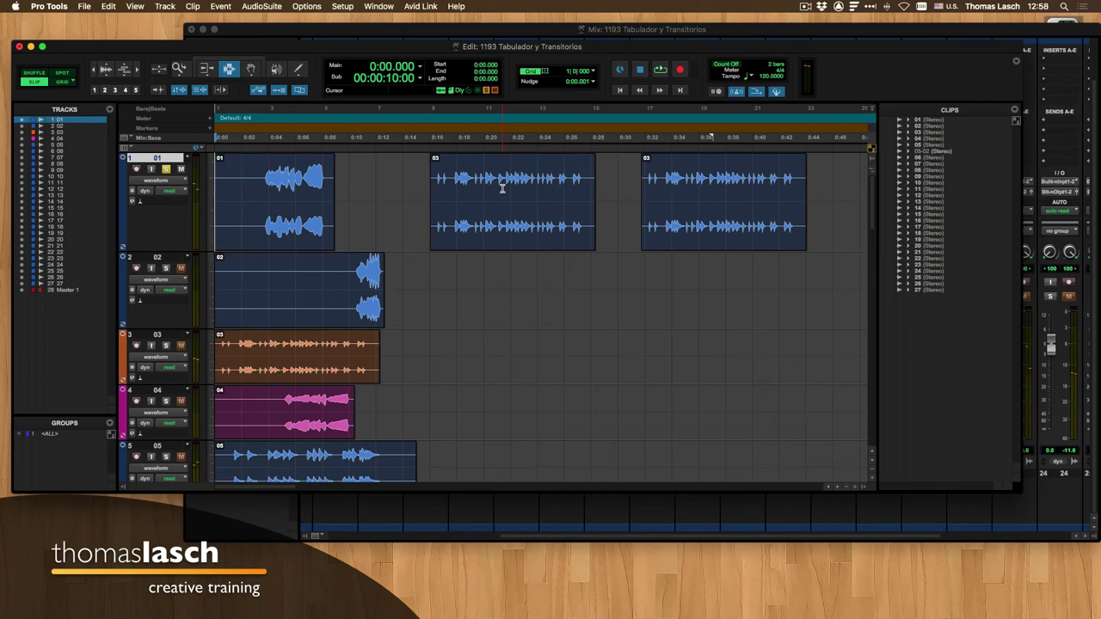
key(alt+Return)
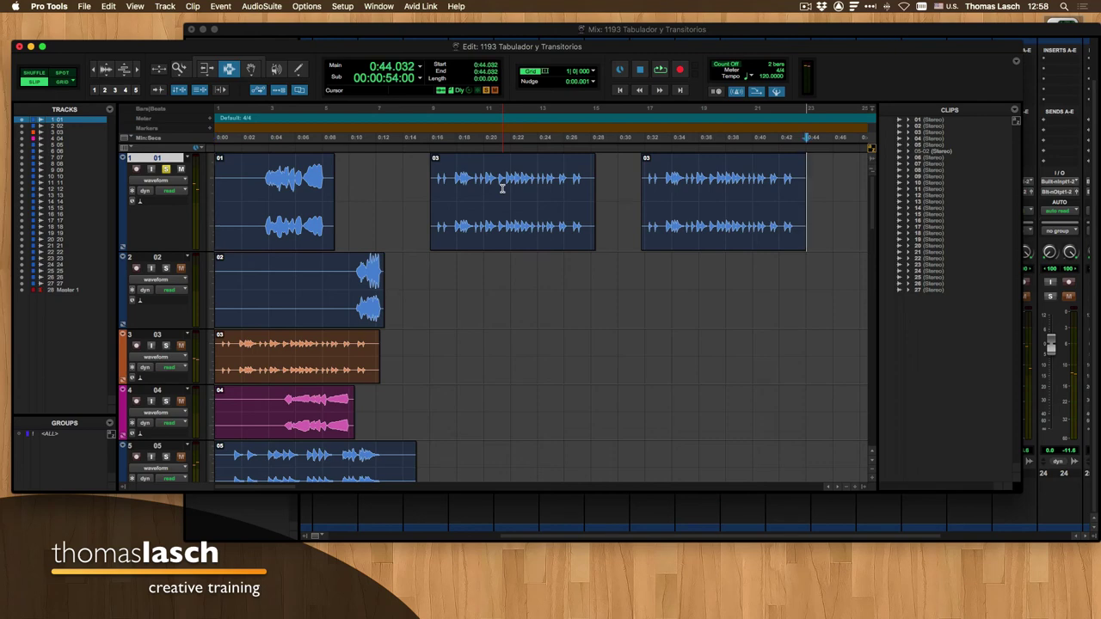
key(Return)
key(alt+Return)
key(Return)
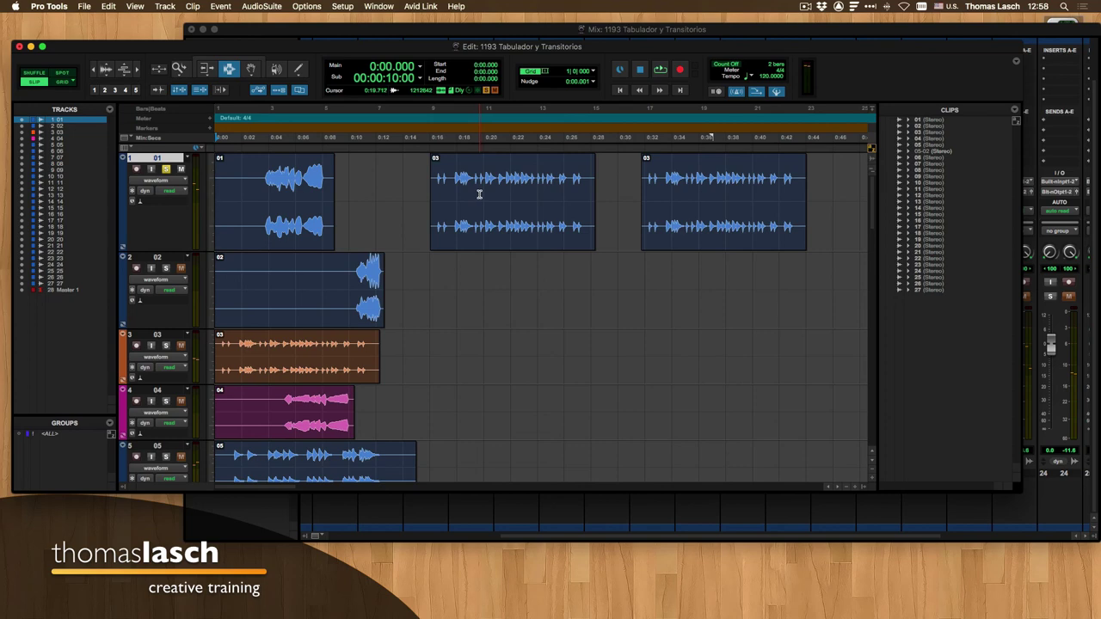
- Place the edit cursor at several points in the first 03 clip, and select track 01 from about 0:12.202 to 0:29.289 around that clip
click(485, 192)
click(505, 189)
click(537, 191)
click(550, 185)
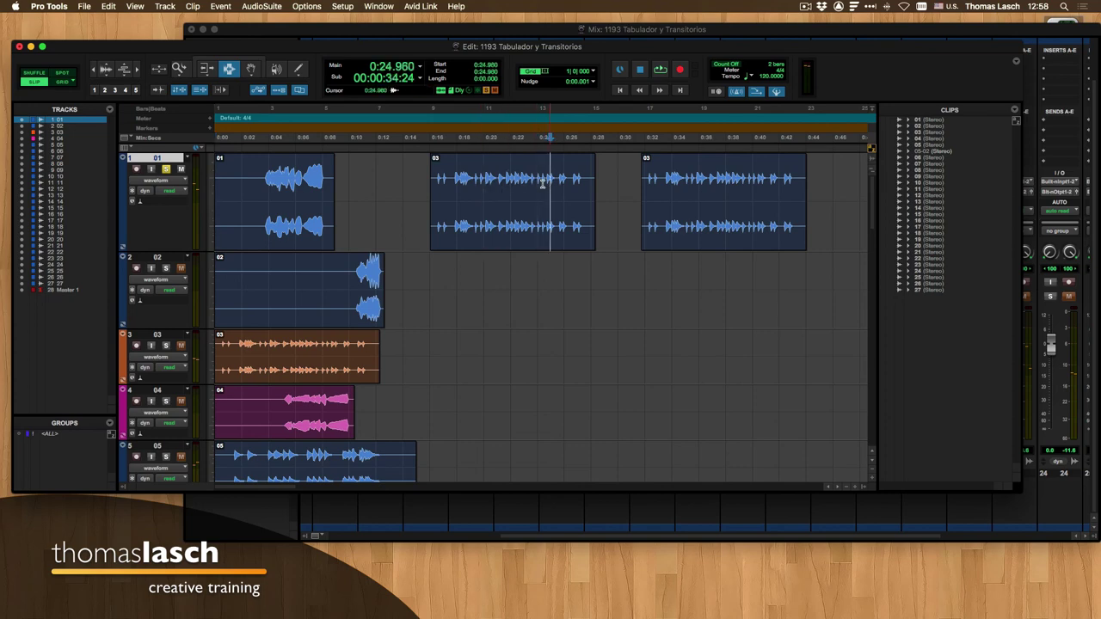
drag(543, 184, 507, 184)
click(560, 189)
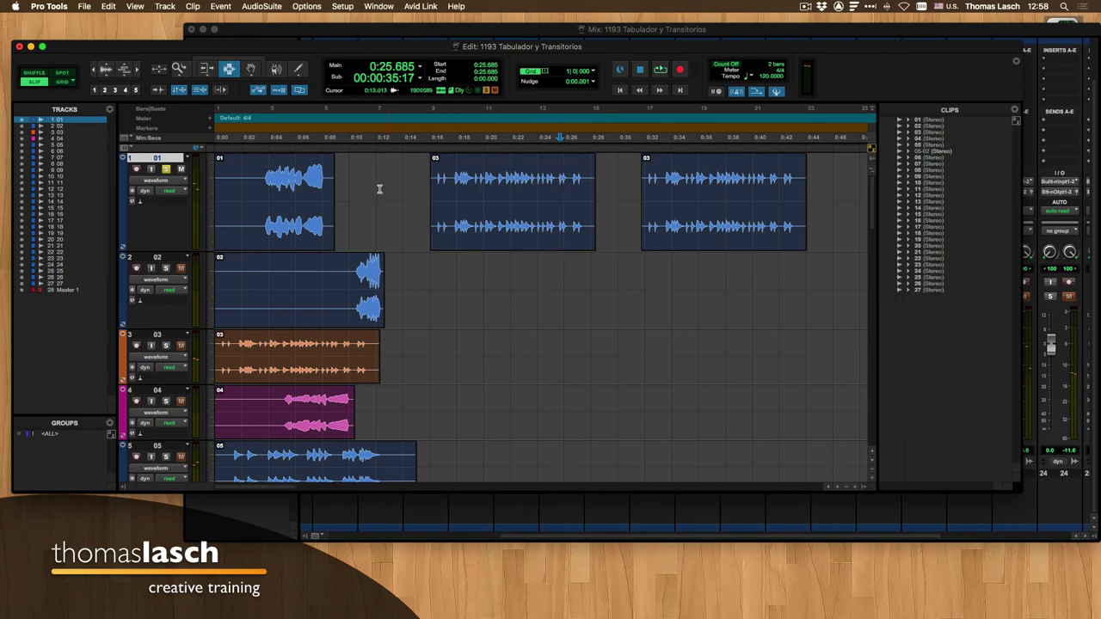
drag(379, 188, 607, 192)
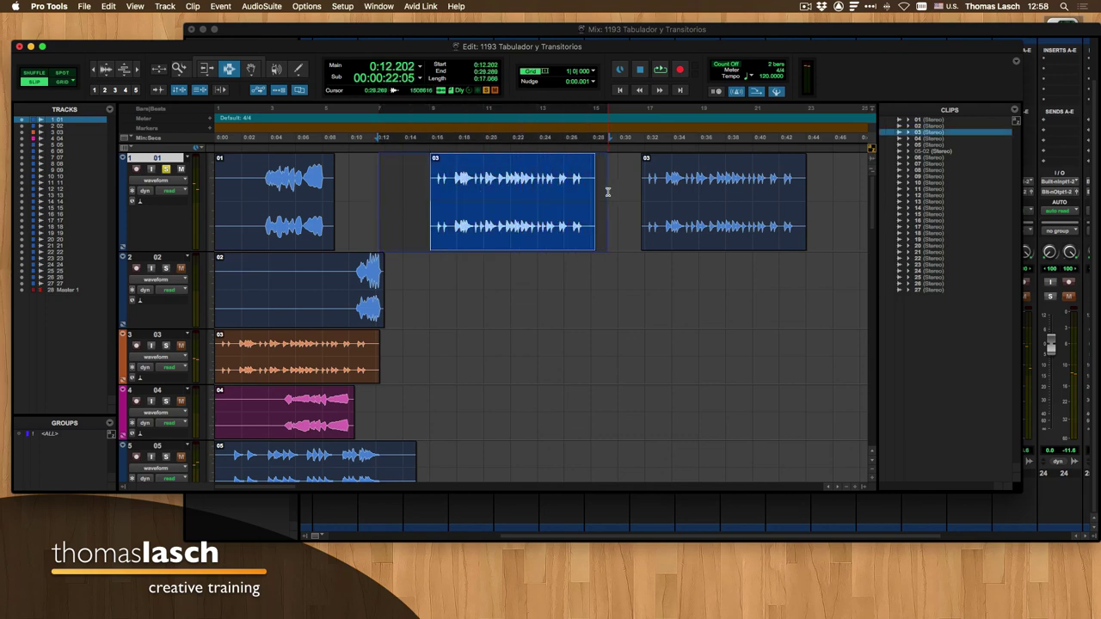